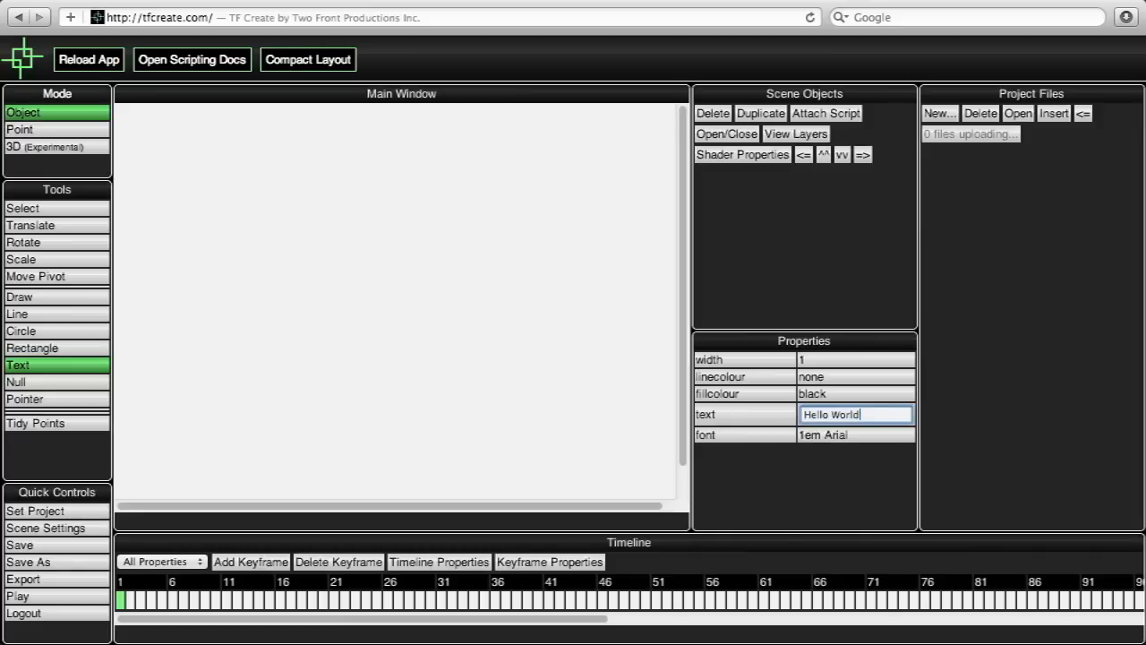
# - Place the text "Hello World!!!" with fill colour rgba(158,30,205,1) in the scene at about x 198, y 173
pyautogui.write('!!!')
pyautogui.press('Return')
pyautogui.click(824, 395)
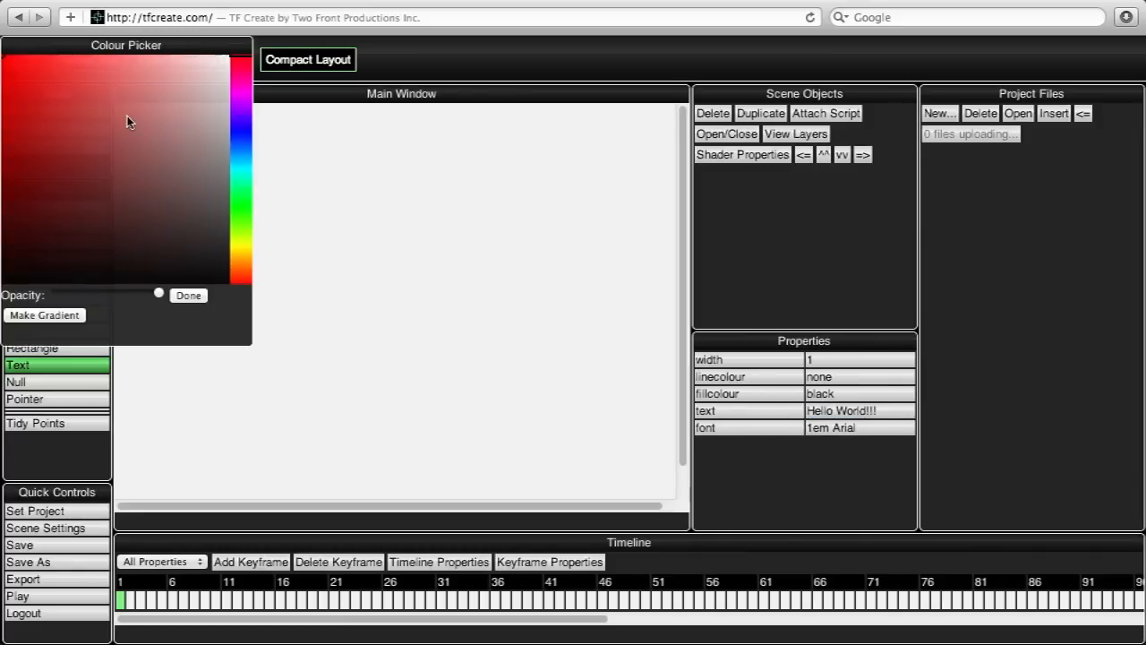
pyautogui.click(33, 103)
pyautogui.click(241, 102)
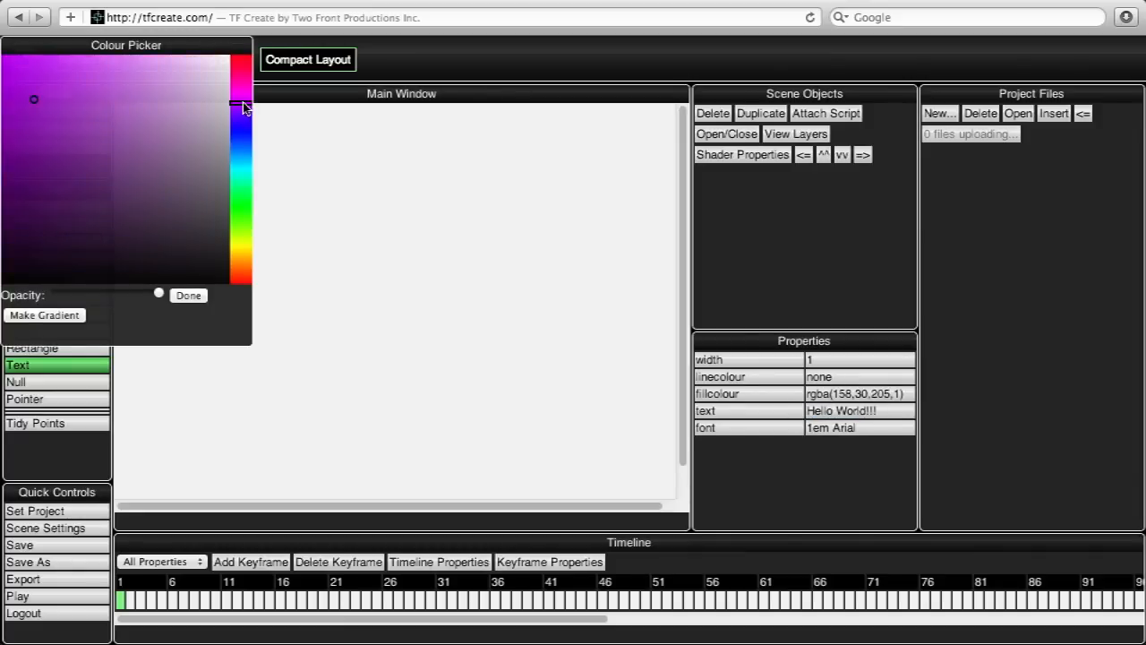
pyautogui.click(185, 297)
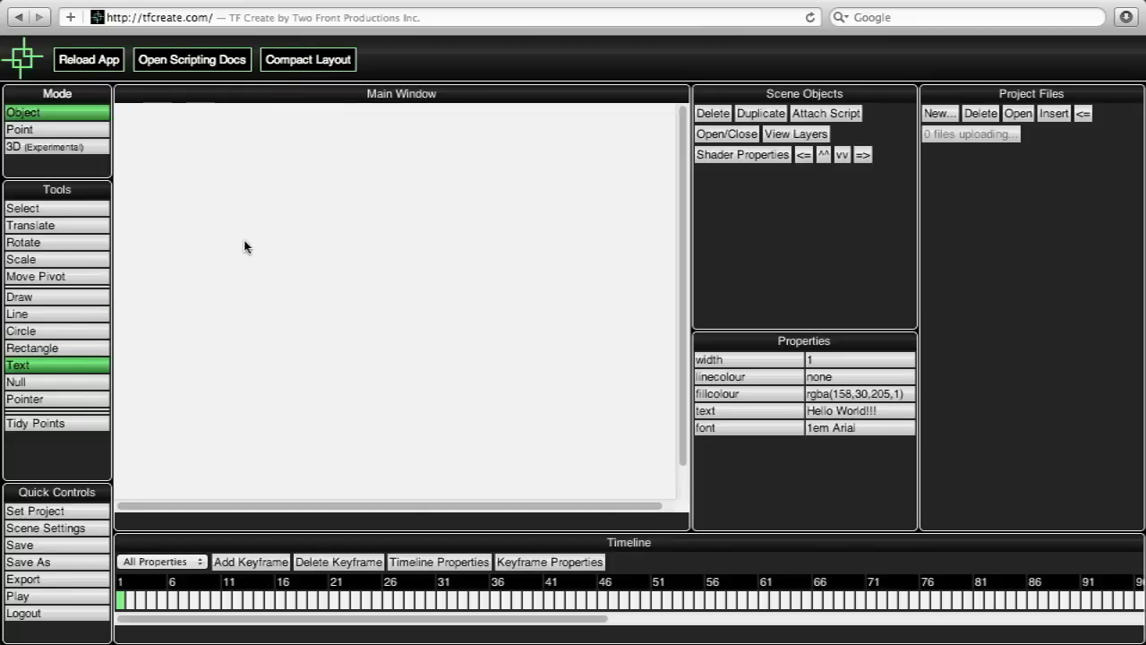
pyautogui.click(292, 262)
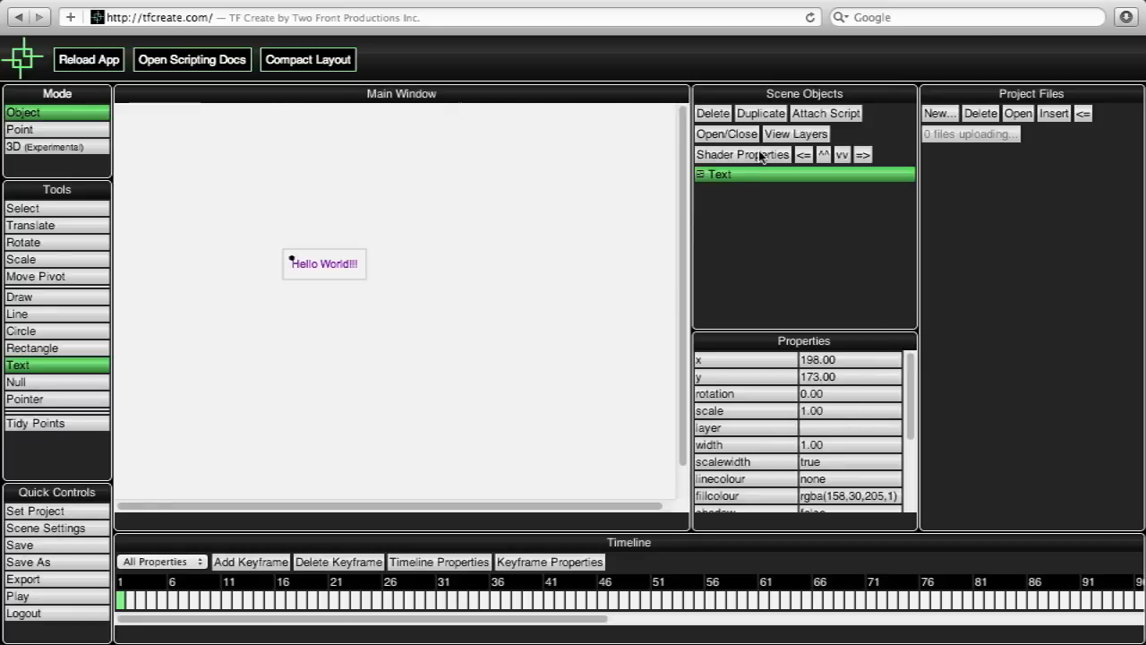
# - Set the font of the Hello World text object to 3em Arial
pyautogui.scroll(-2, 762, 460)
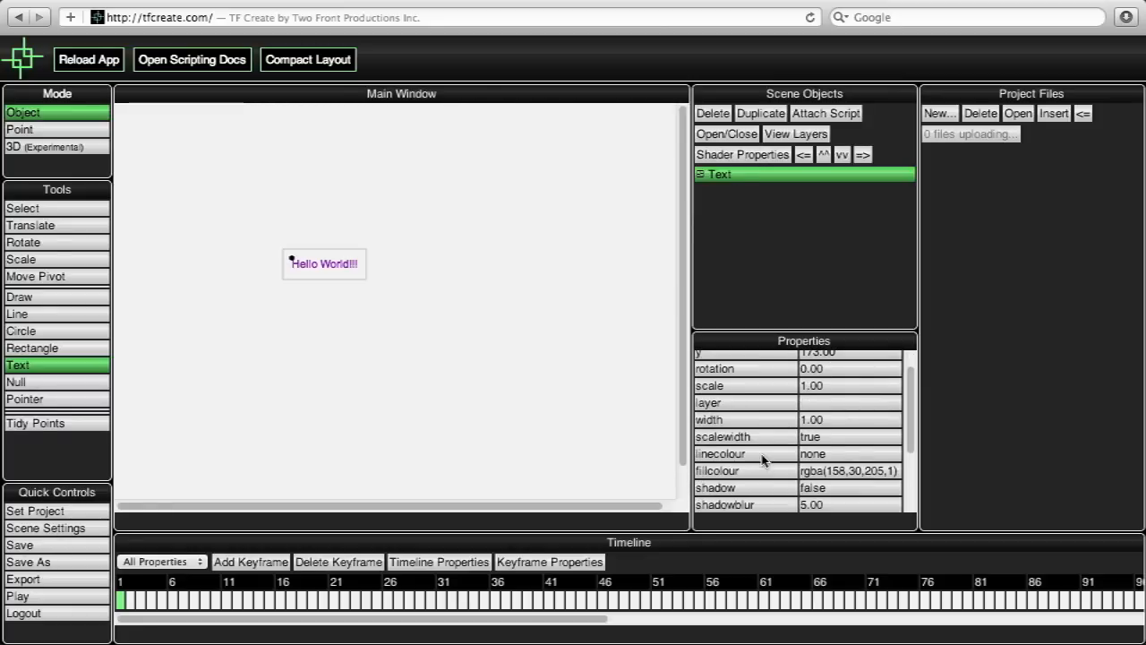
pyautogui.scroll(-3, 762, 460)
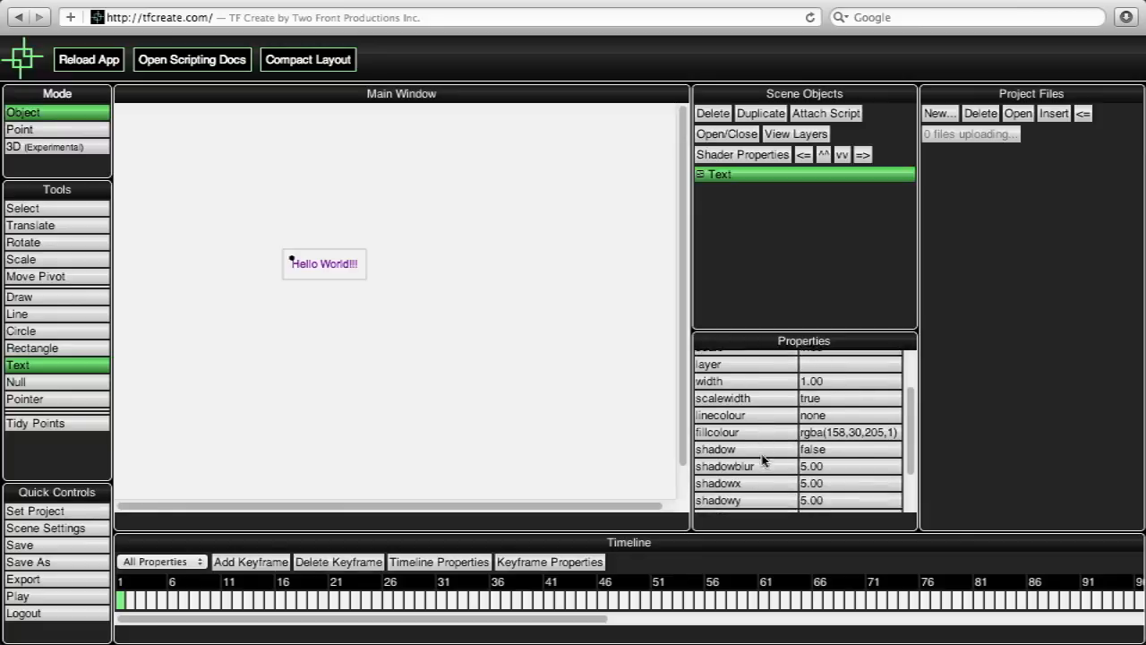
pyautogui.scroll(-3, 762, 460)
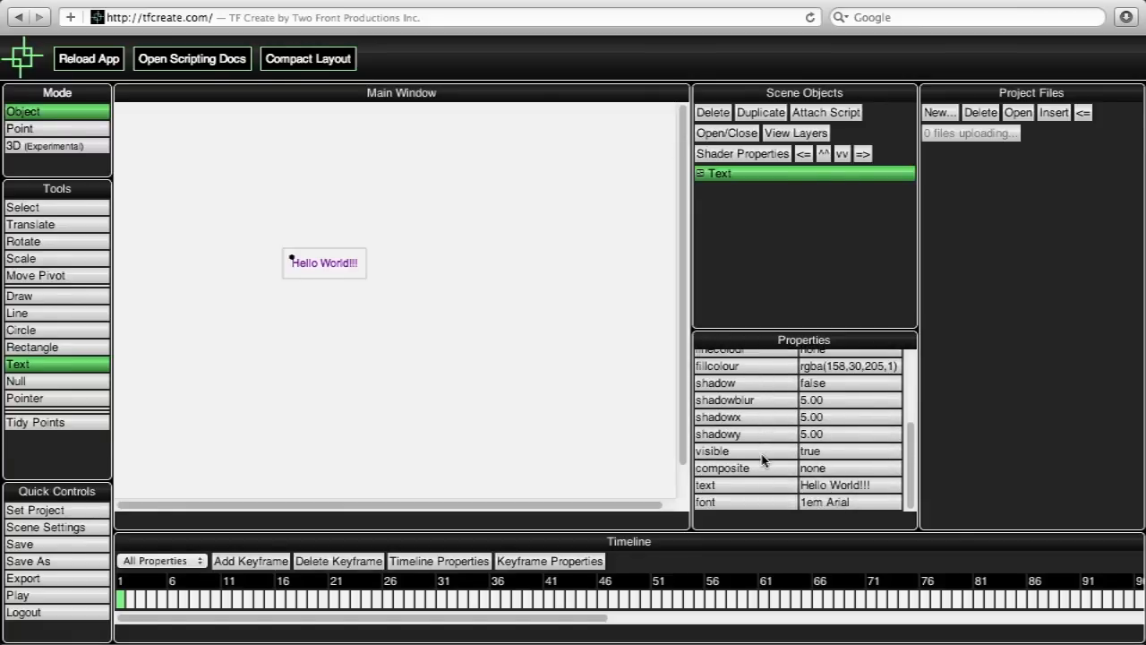
pyautogui.click(809, 502)
pyautogui.press('Left')
pyautogui.press('Delete')
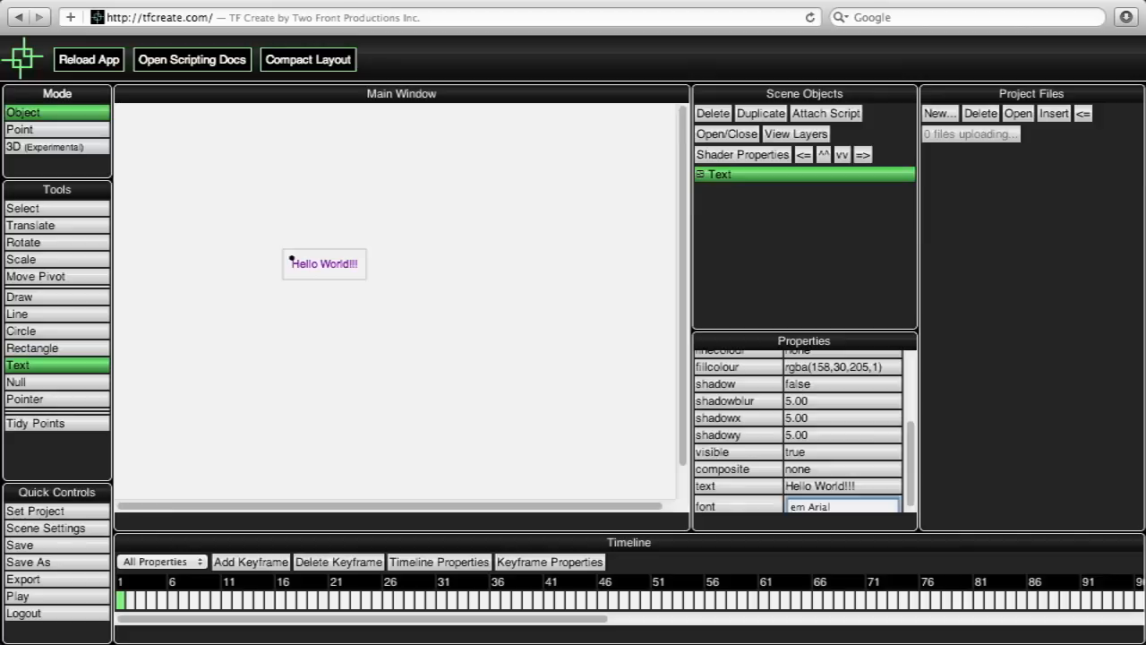
pyautogui.write('3')
pyautogui.press('Return')
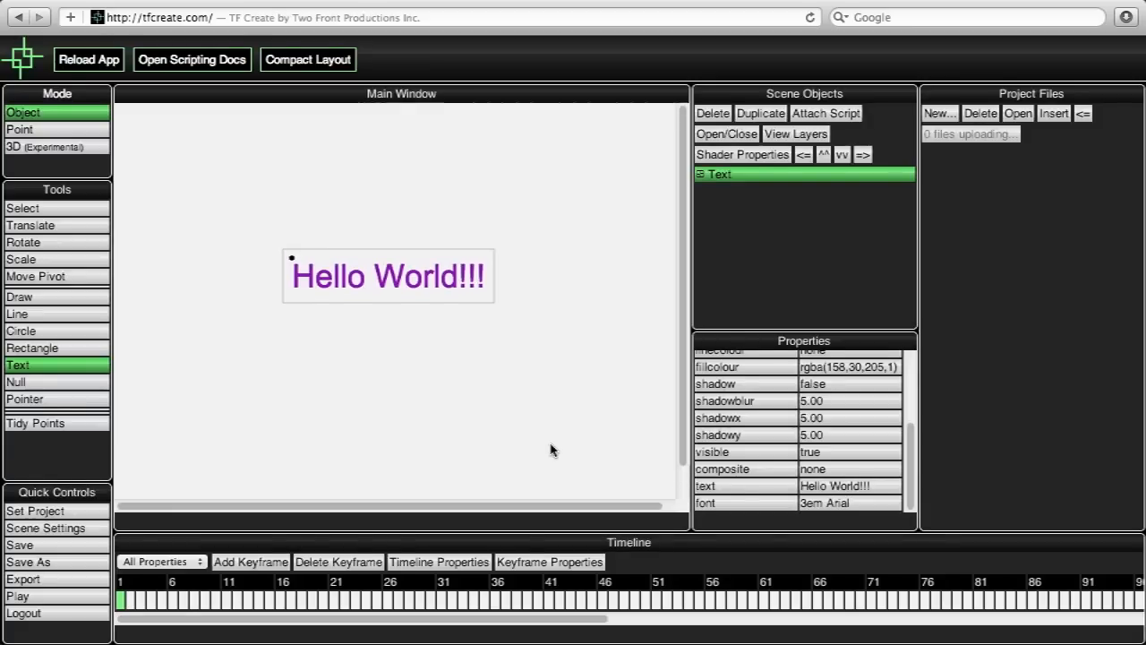
# - Set the scene's width to 500 and its height to 400
pyautogui.click(85, 531)
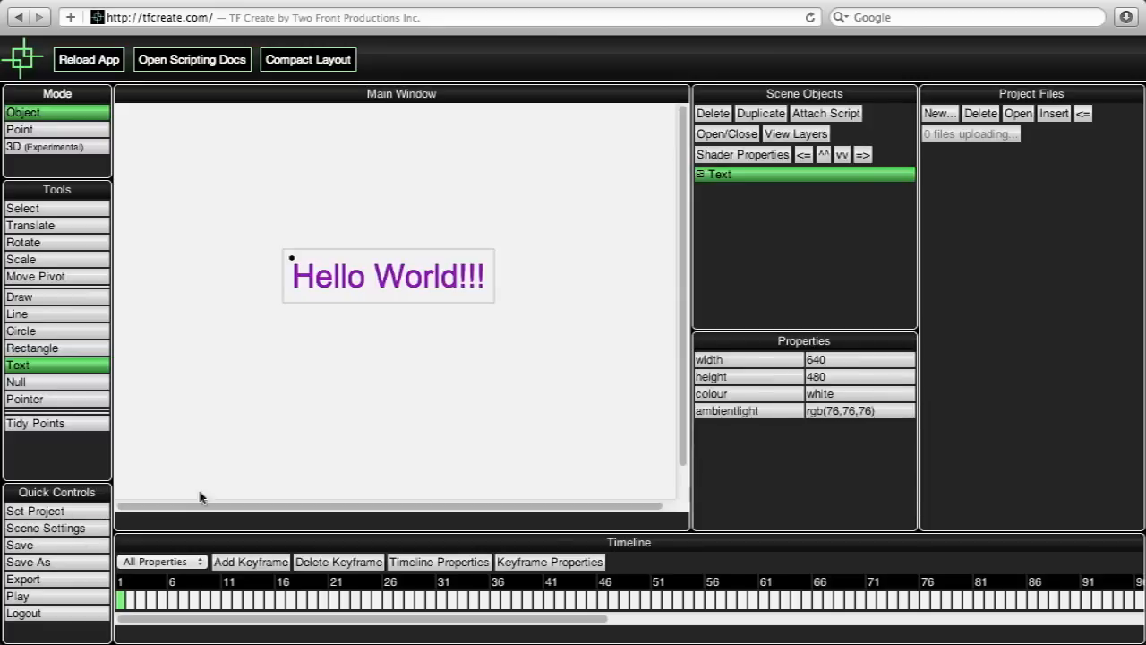
pyautogui.click(820, 361)
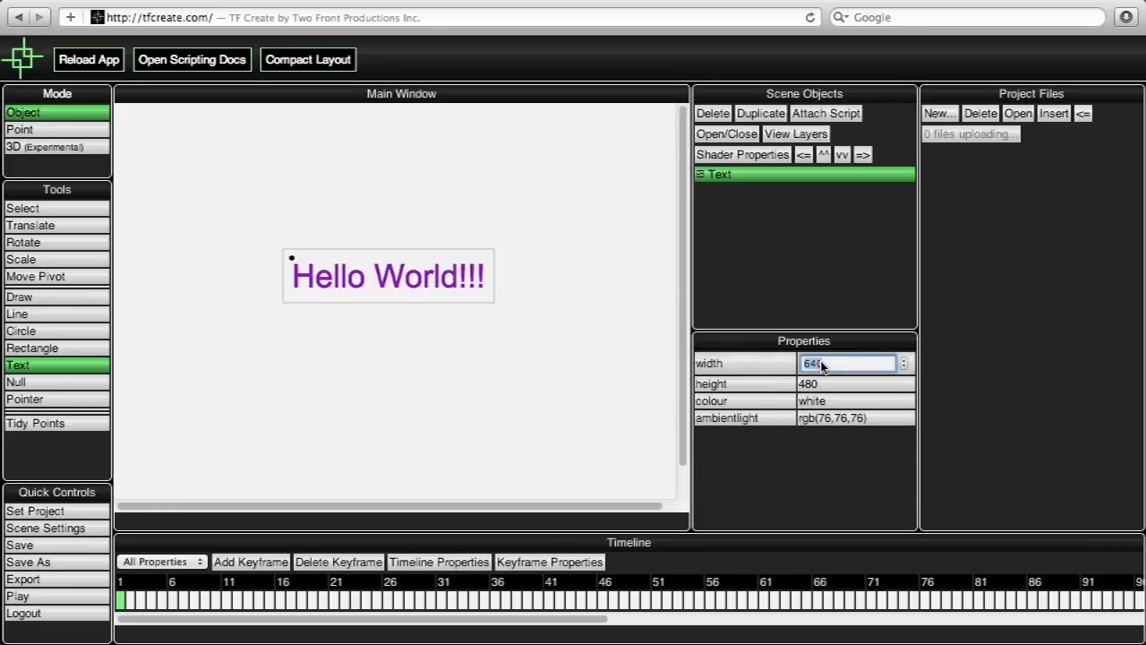
pyautogui.write('500')
pyautogui.press('Return')
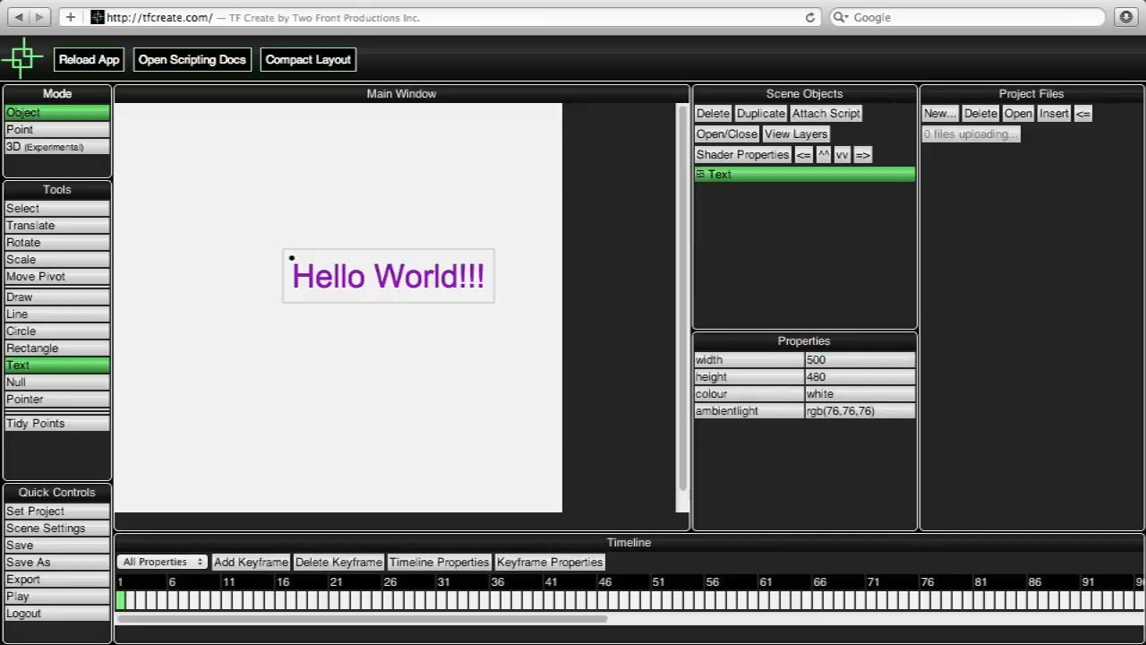
pyautogui.click(822, 380)
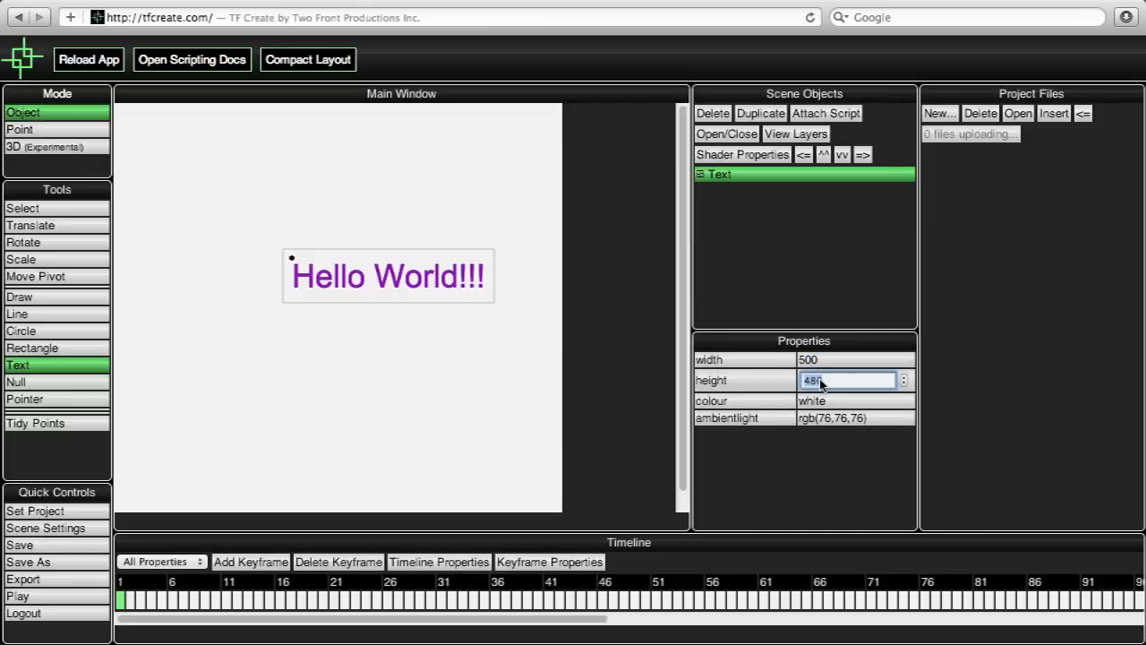
pyautogui.write('400')
pyautogui.press('Return')
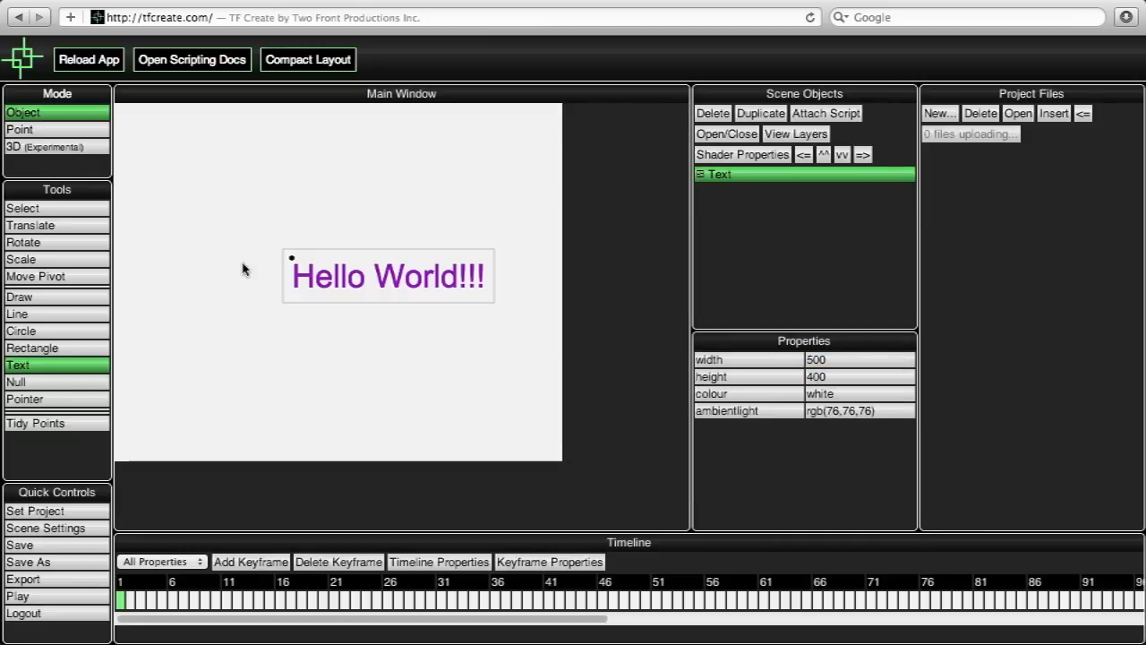
# - Translate the Hello World text to about x 140, y 176 so that it sits centred in the resized scene
pyautogui.click(41, 227)
pyautogui.moveTo(364, 303); pyautogui.dragTo(312, 309)
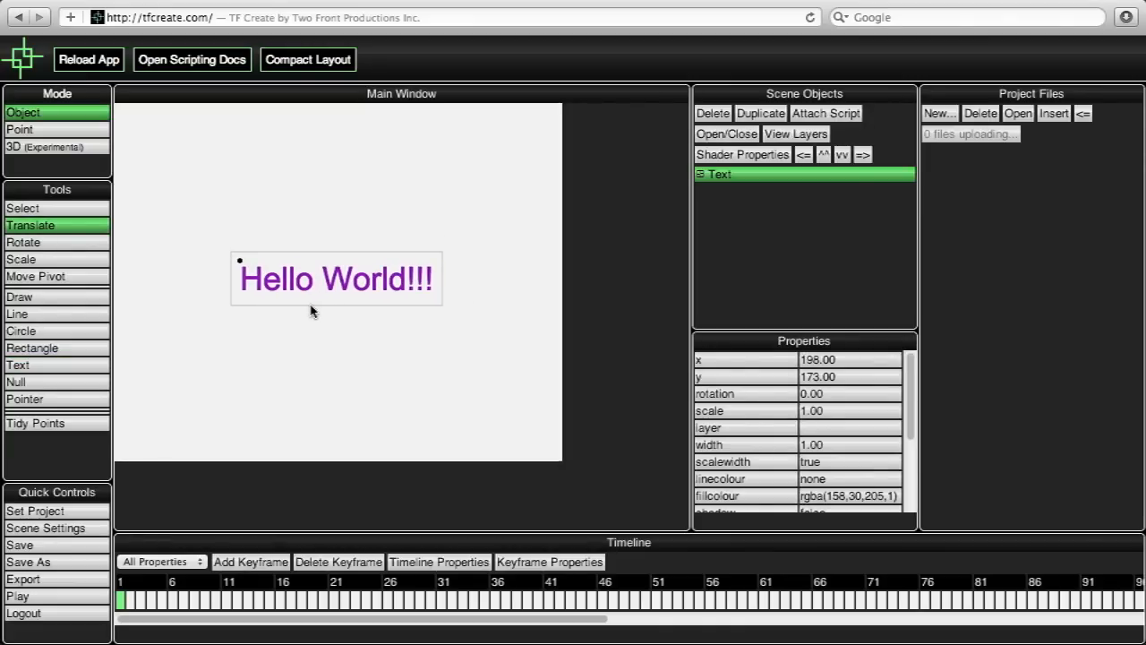
# - Save the scene under the name main
pyautogui.click(21, 546)
pyautogui.click(261, 300)
pyautogui.write('main')
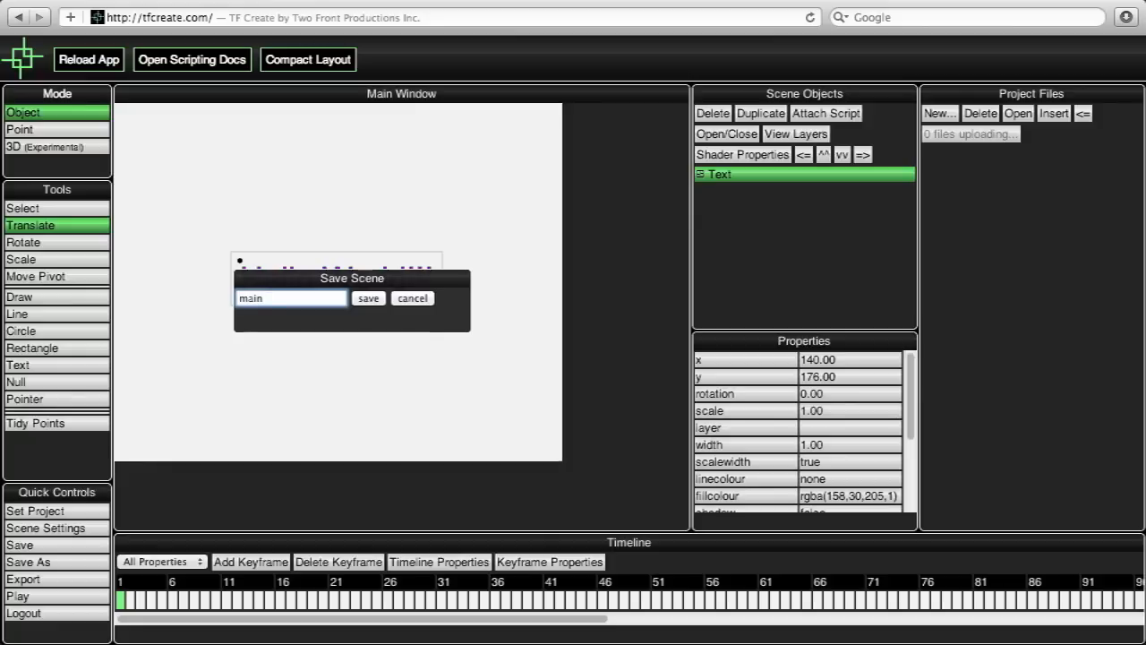
pyautogui.click(370, 301)
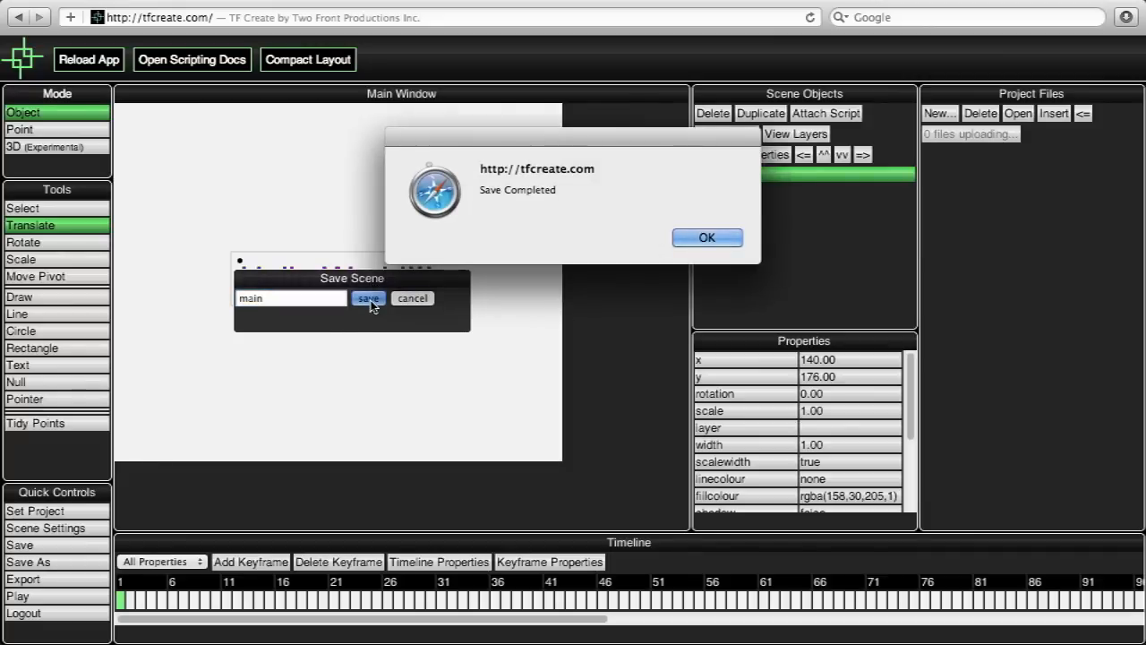
pyautogui.press('Return')
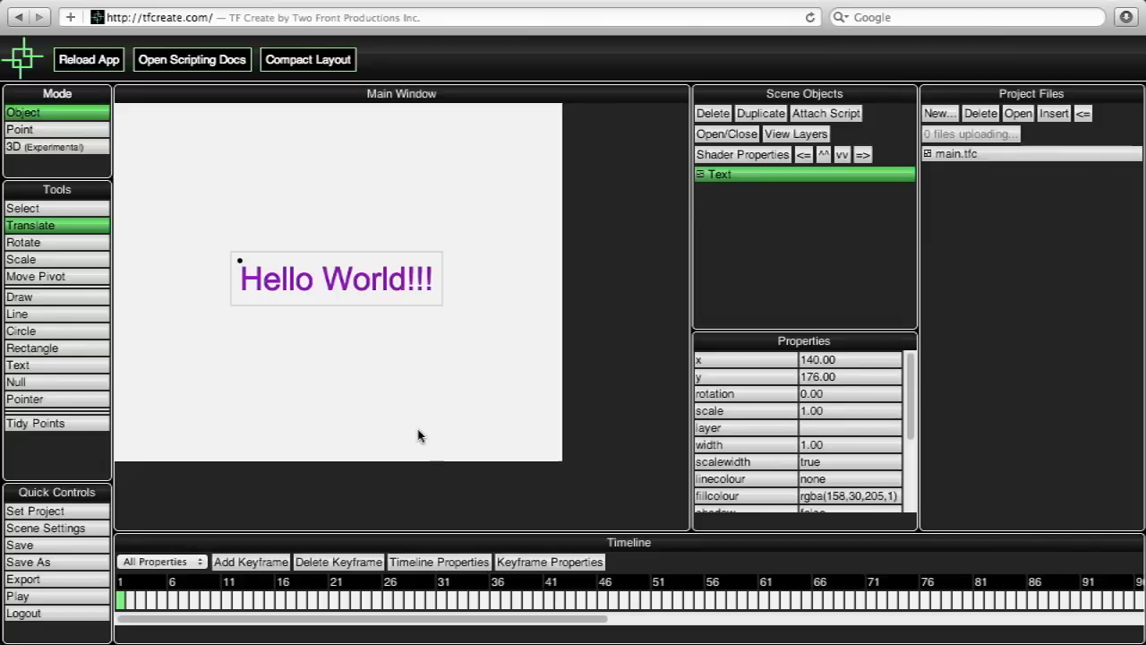
# - Play the saved scene in the player and return to the editor
pyautogui.click(21, 598)
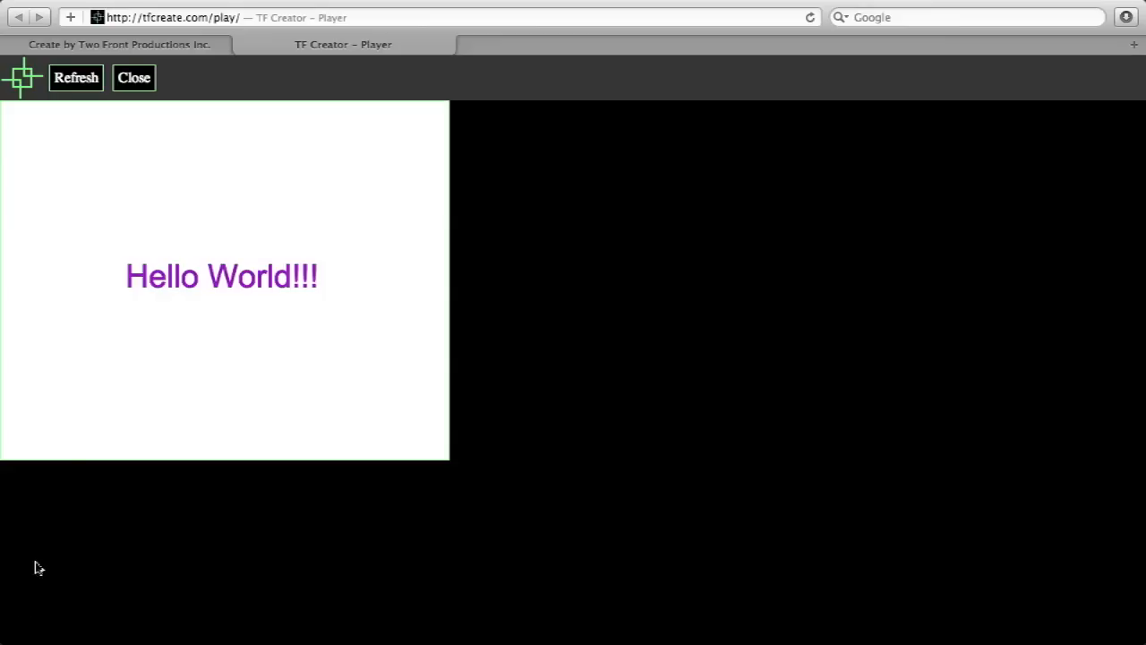
pyautogui.click(150, 47)
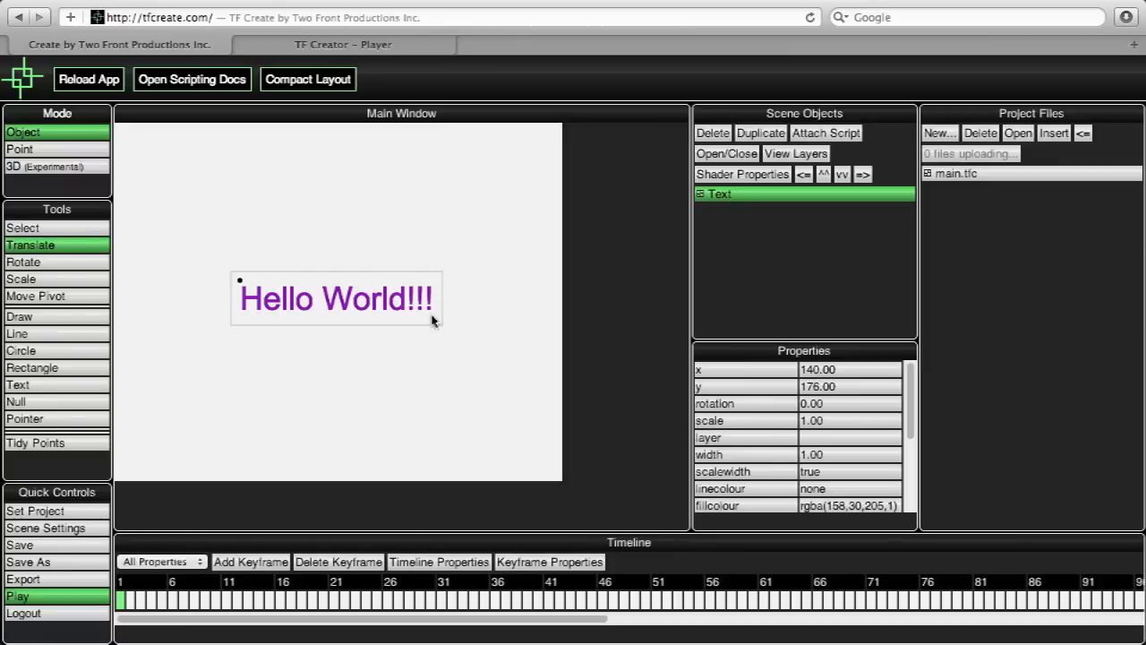
# - Move the text out of the scene past its left edge, to about x -227, and add an x keyframe at frame 1
pyautogui.moveTo(432, 320); pyautogui.dragTo(103, 321)
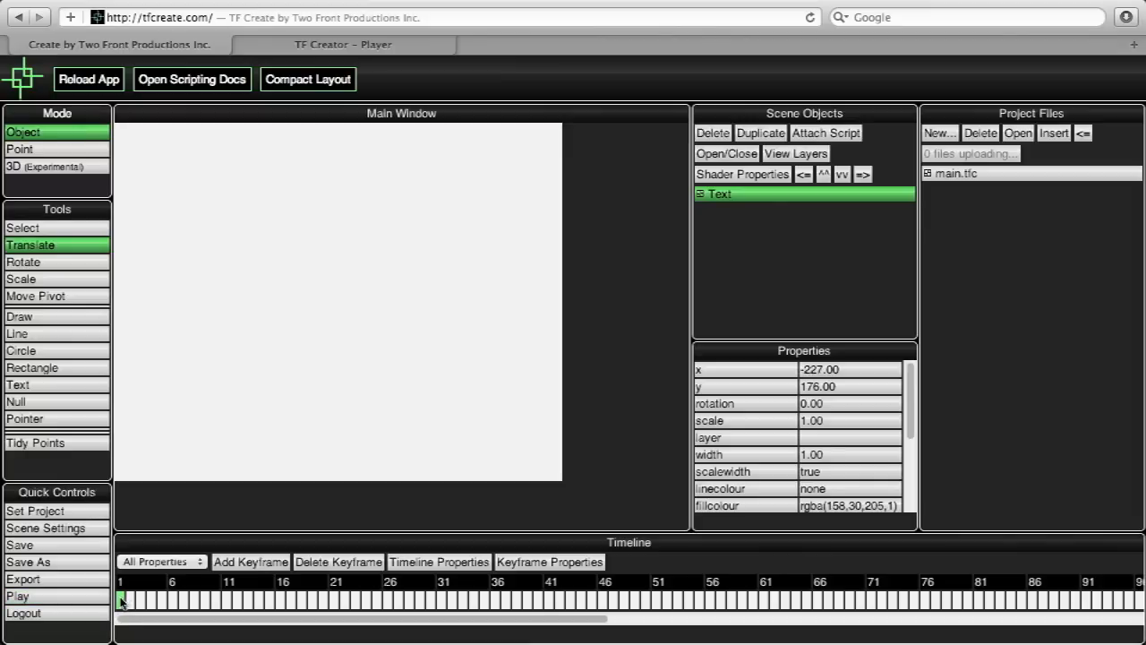
pyautogui.click(178, 565)
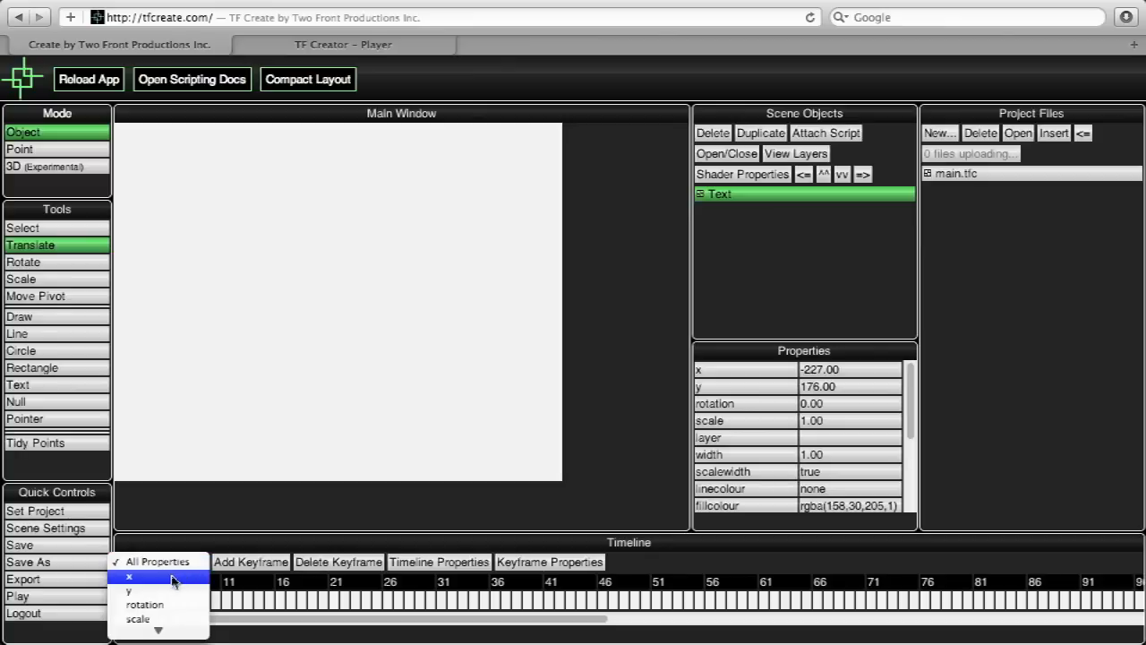
pyautogui.click(171, 574)
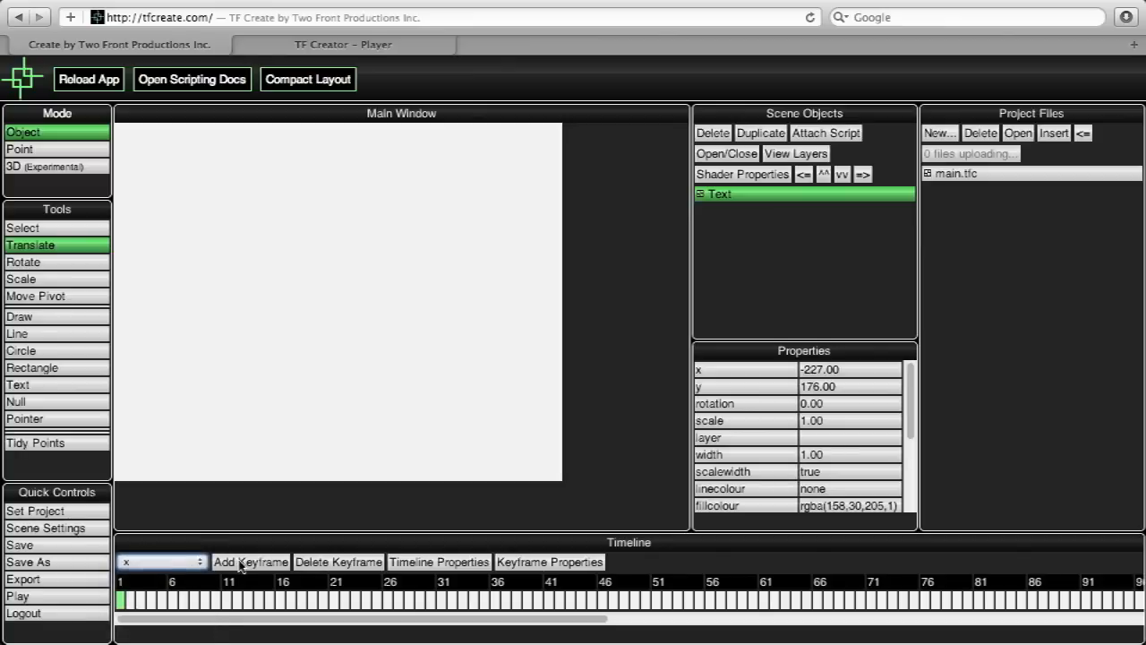
# - At frame 21, move the text back into the scene to about x 67 and add an x keyframe
pyautogui.click(335, 603)
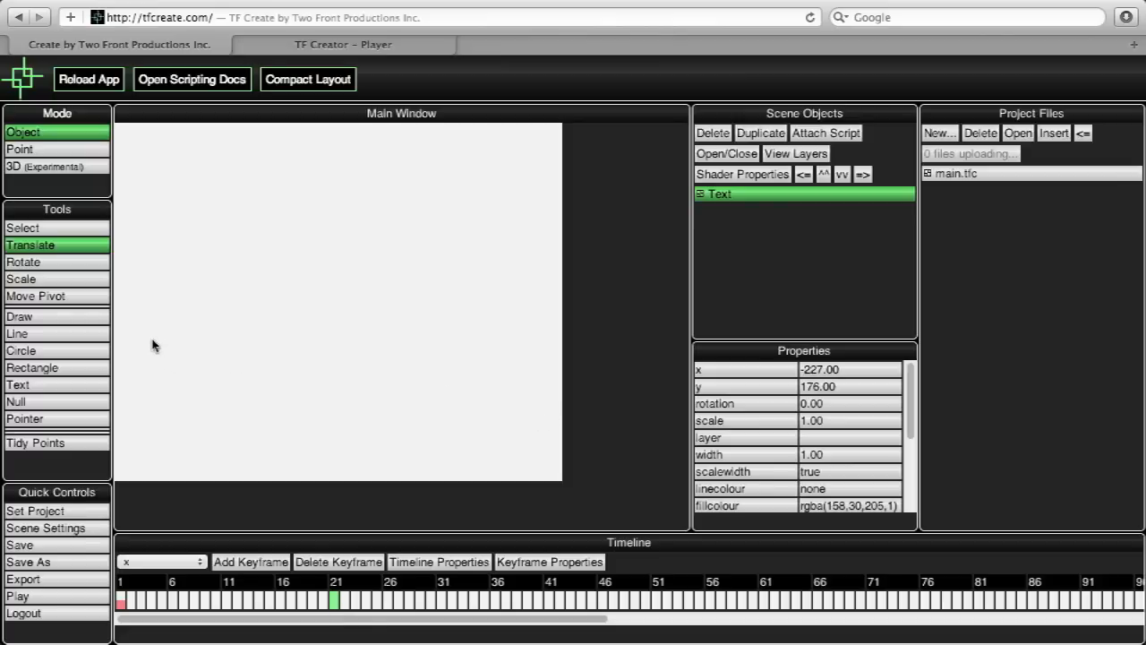
pyautogui.moveTo(152, 345); pyautogui.dragTo(416, 346)
pyautogui.click(165, 561)
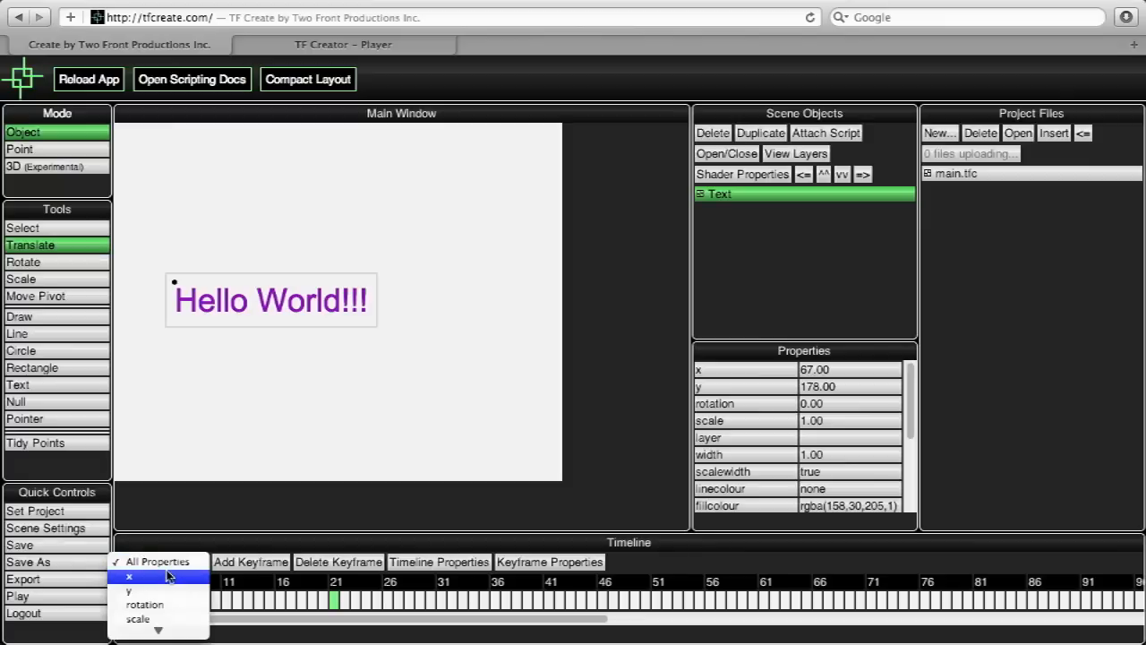
pyautogui.click(168, 576)
pyautogui.click(269, 565)
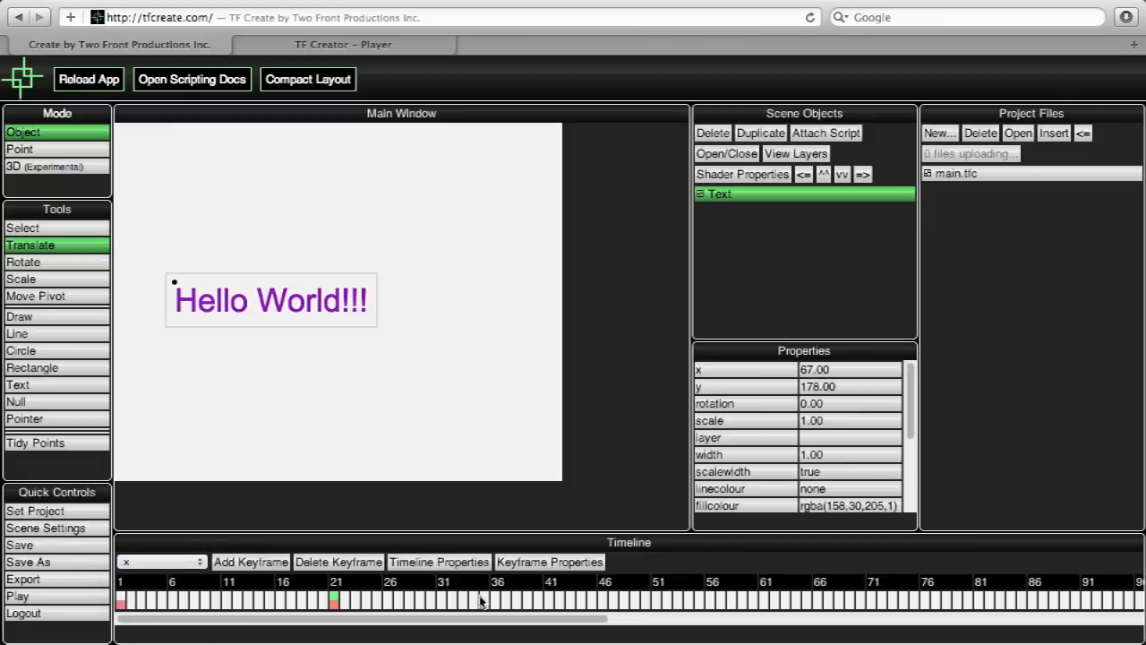
# - At frame 41, shift the text right to about x 186 and add an x keyframe
pyautogui.click(551, 600)
pyautogui.moveTo(220, 350); pyautogui.dragTo(324, 349)
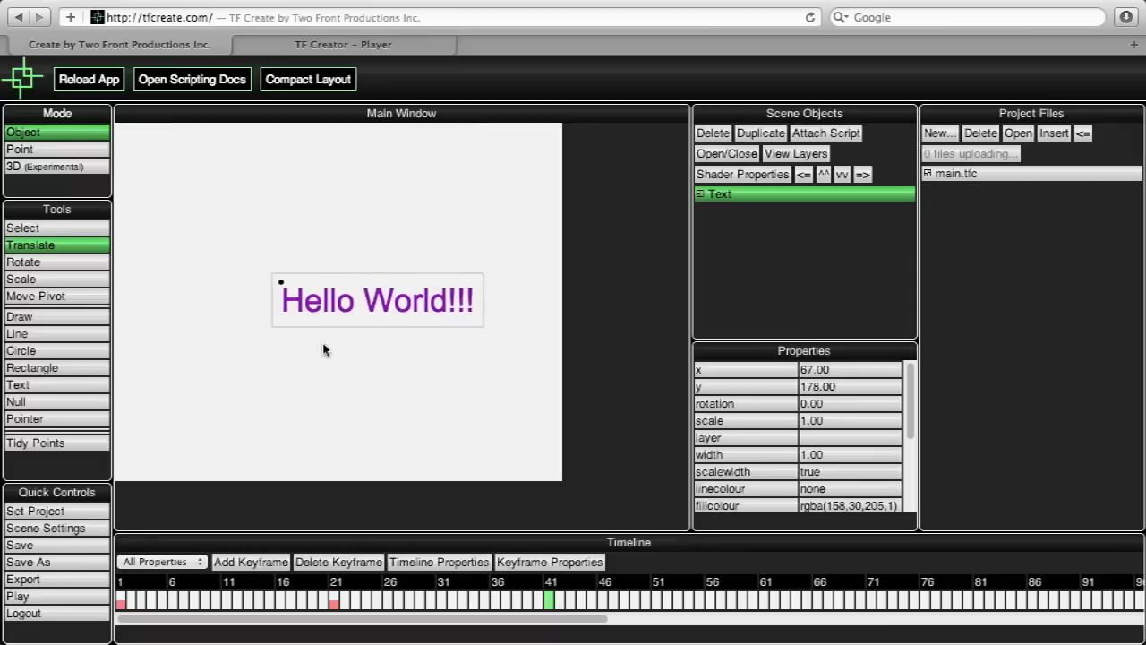
pyautogui.click(175, 562)
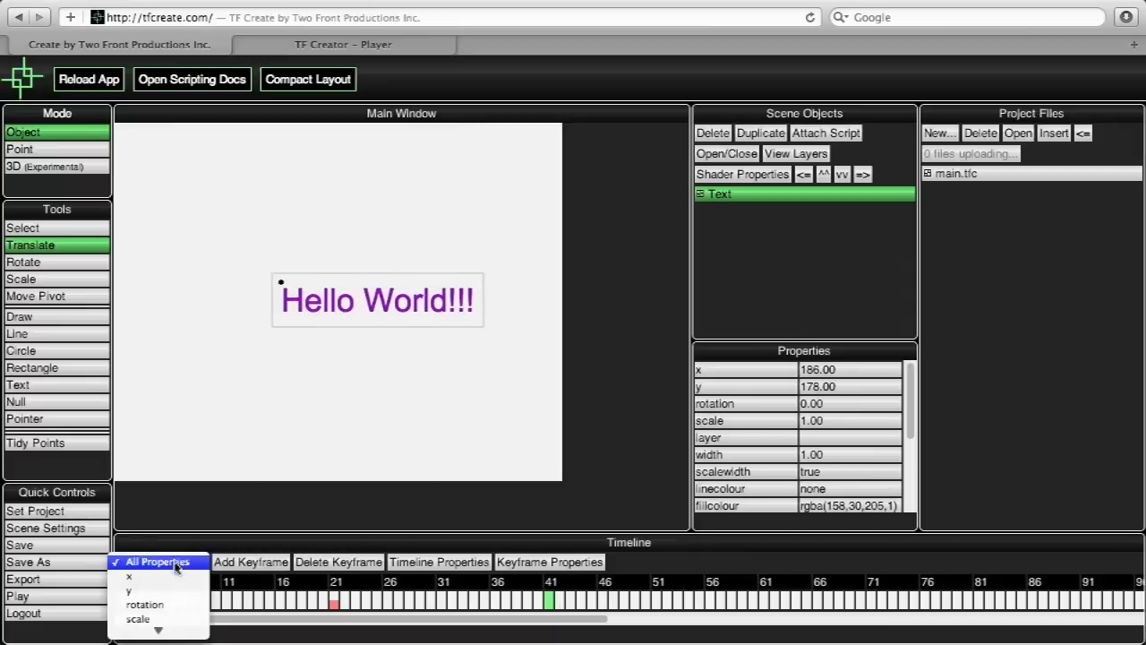
pyautogui.click(167, 579)
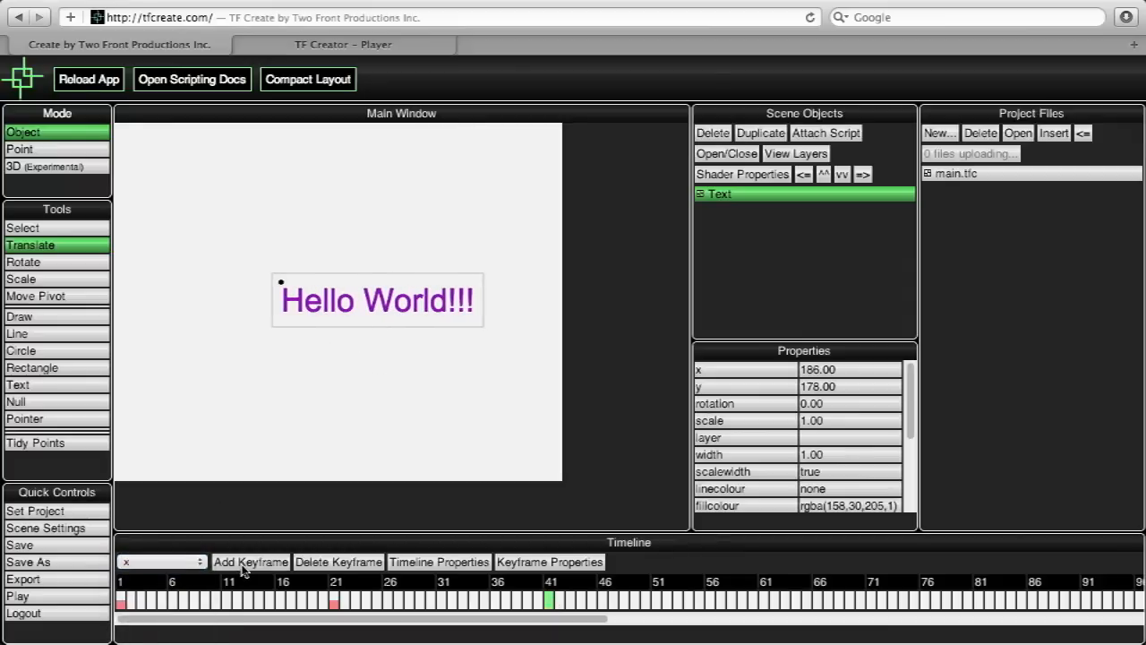
pyautogui.click(166, 564)
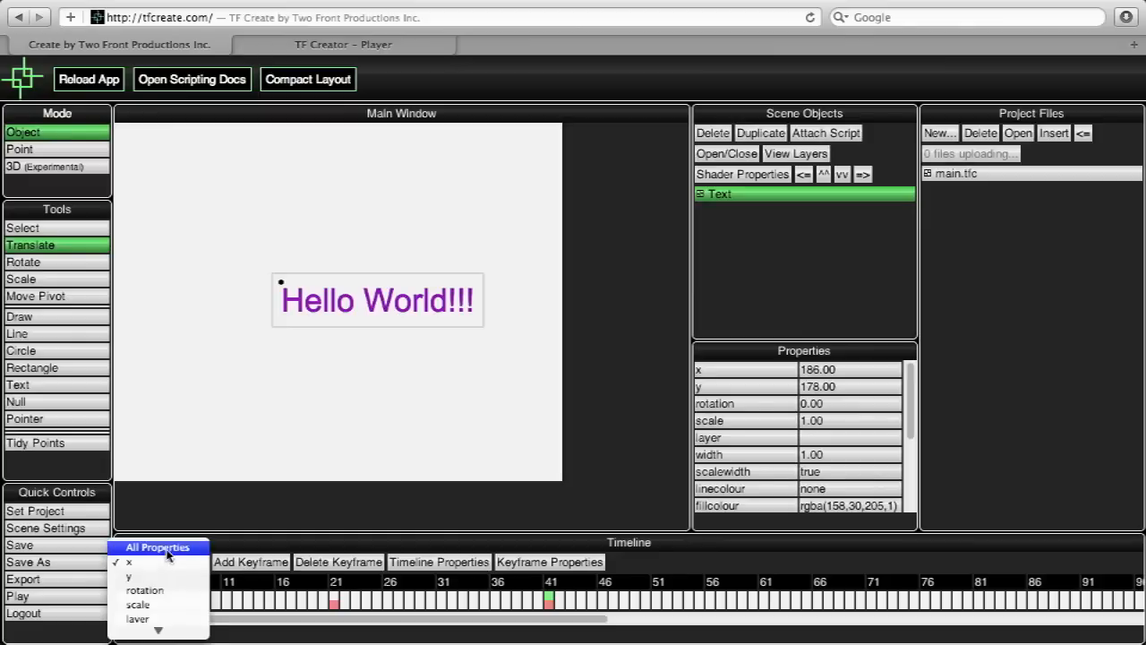
pyautogui.click(239, 549)
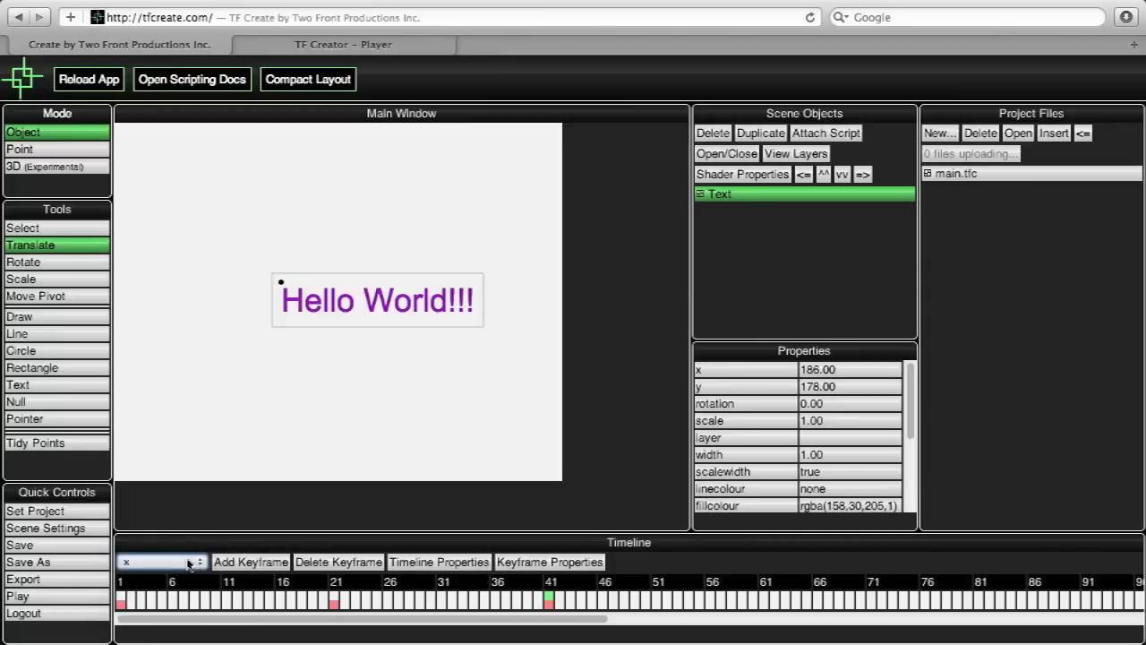
# - At frame 61, move the text out past the scene's right edge to about x 527 and add an x keyframe
pyautogui.click(764, 598)
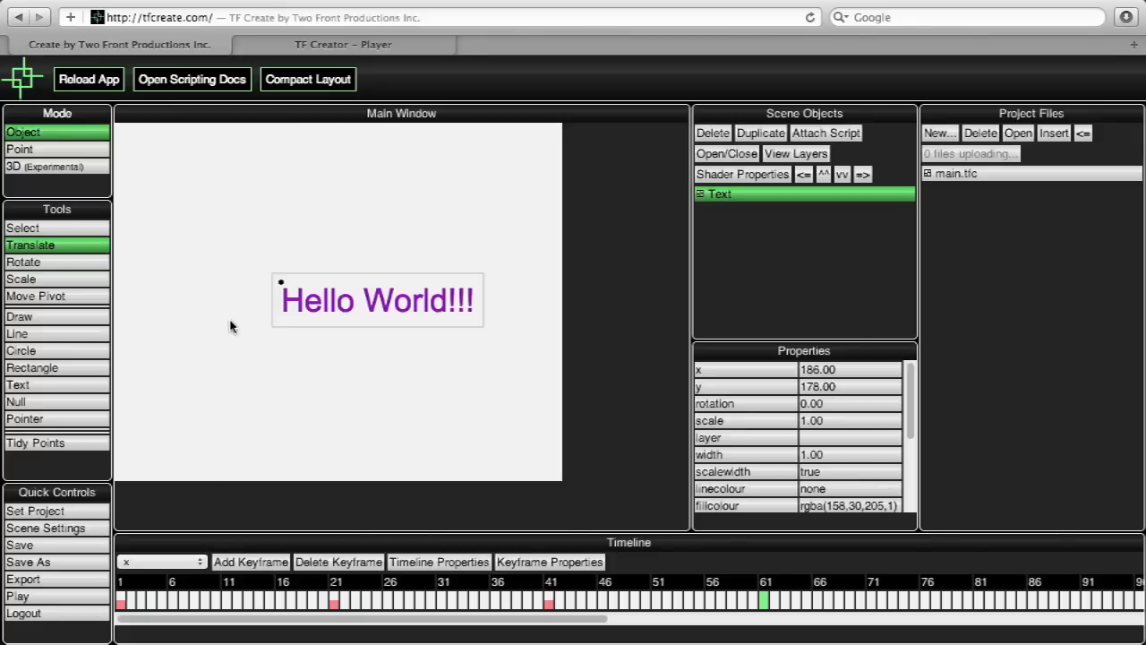
pyautogui.moveTo(214, 327); pyautogui.dragTo(522, 328)
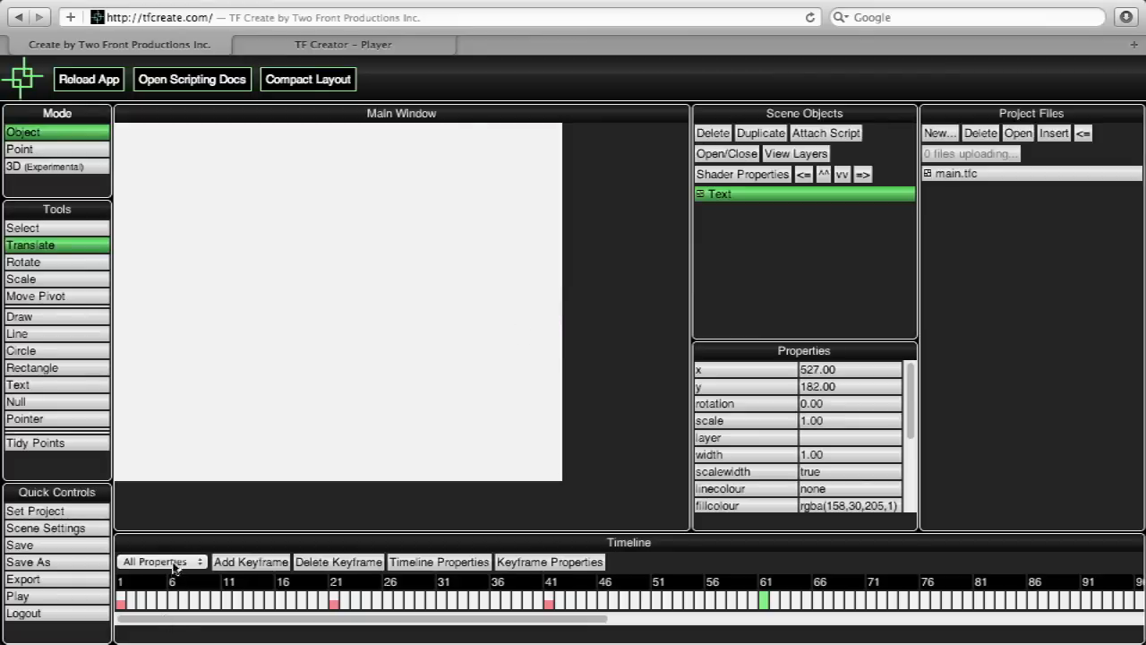
pyautogui.click(174, 563)
pyautogui.click(168, 579)
pyautogui.click(260, 562)
# - Scrub the timeline from frame 1 to frame 61 to preview the text's motion, and return to frame 1
pyautogui.click(122, 604)
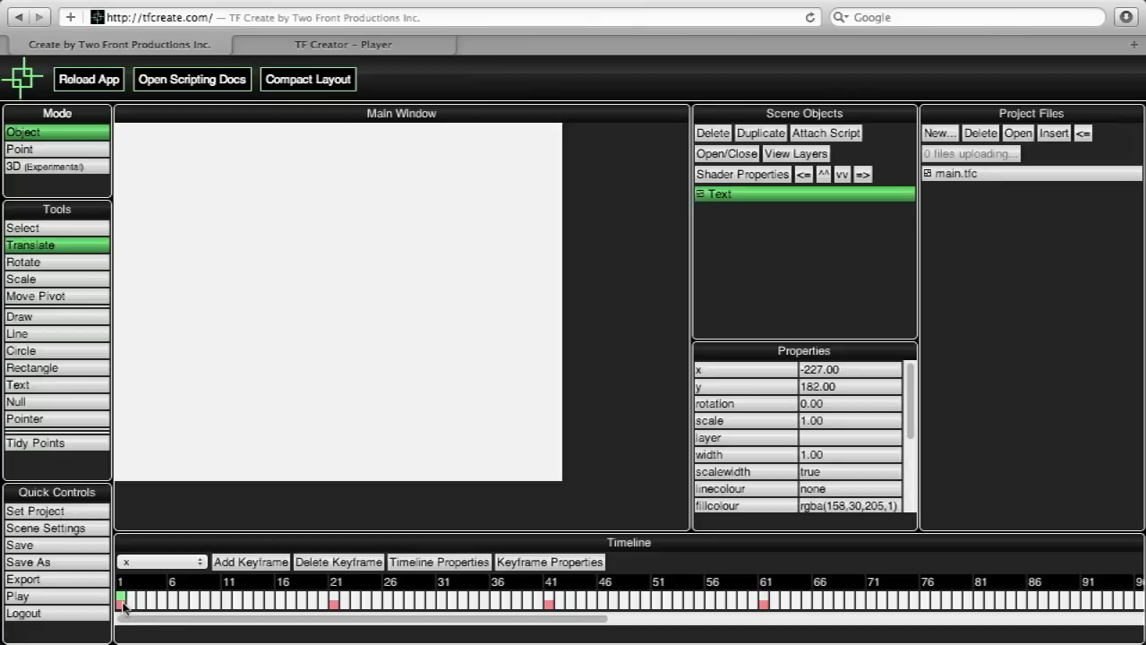
pyautogui.moveTo(123, 607); pyautogui.dragTo(769, 609)
pyautogui.click(121, 602)
# - Save the animated scene and refresh the player to play the updated version
pyautogui.click(30, 547)
pyautogui.press('Return')
pyautogui.click(334, 47)
pyautogui.click(89, 81)
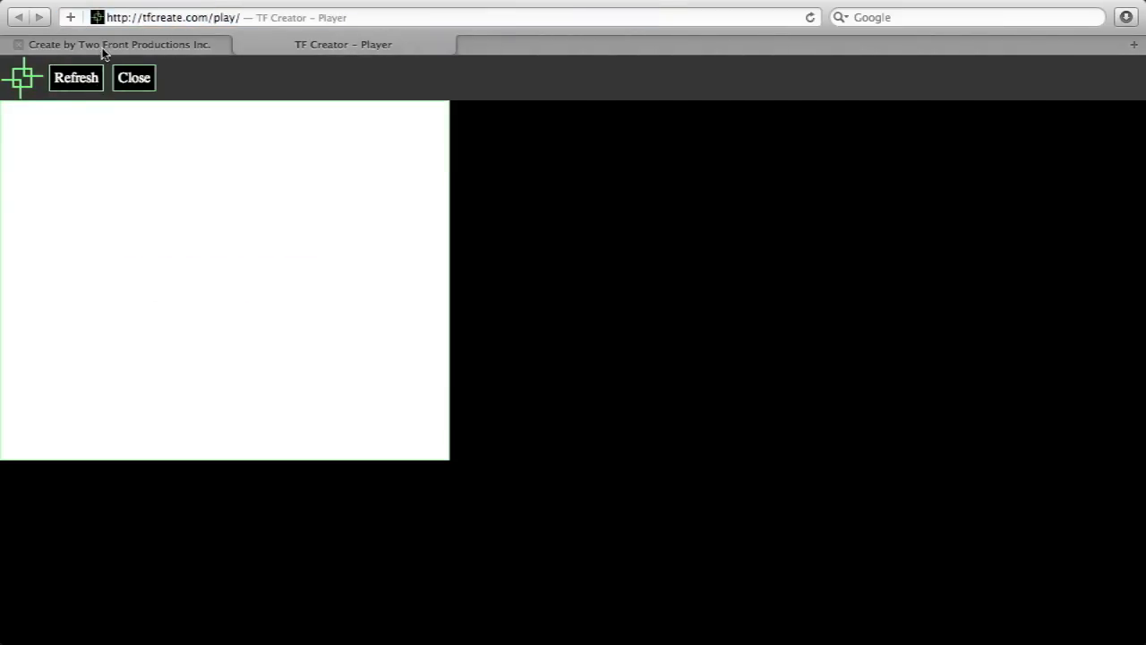
# - Return to the scene editor and add the premade Animation scripts to the project files
pyautogui.click(103, 47)
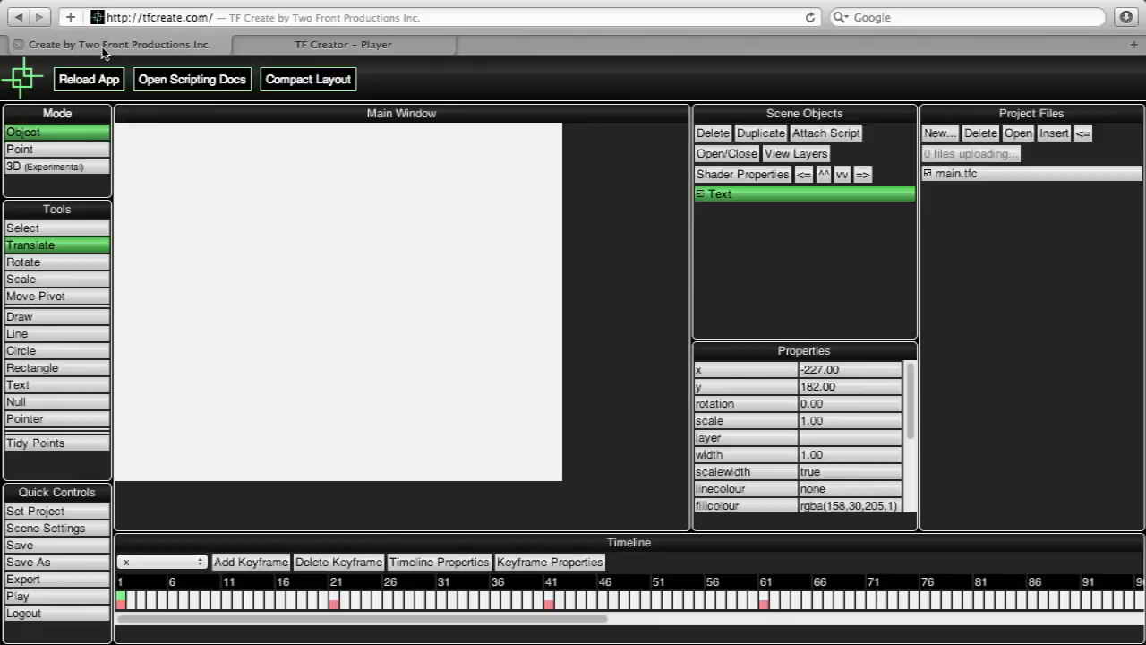
pyautogui.click(940, 132)
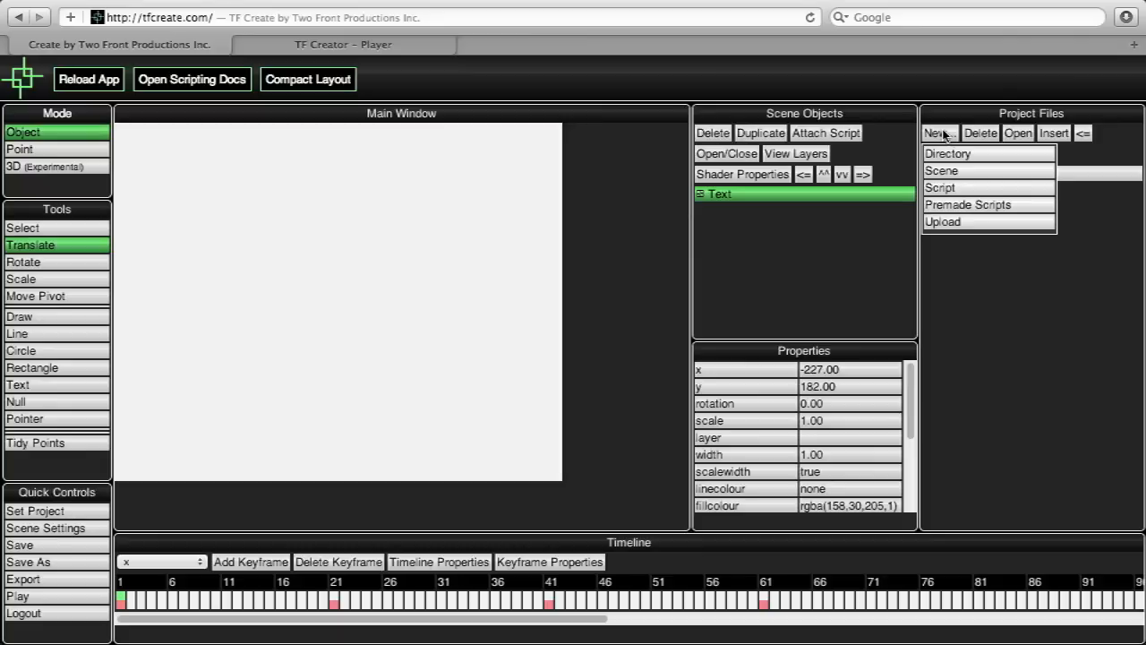
pyautogui.click(954, 206)
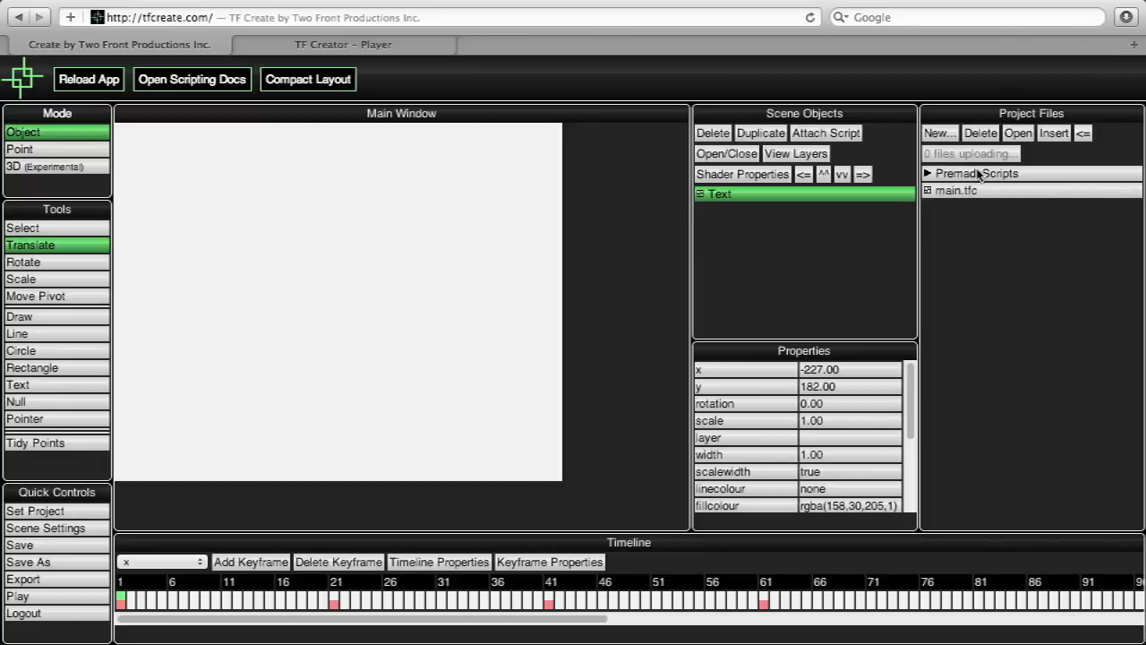
pyautogui.click(936, 134)
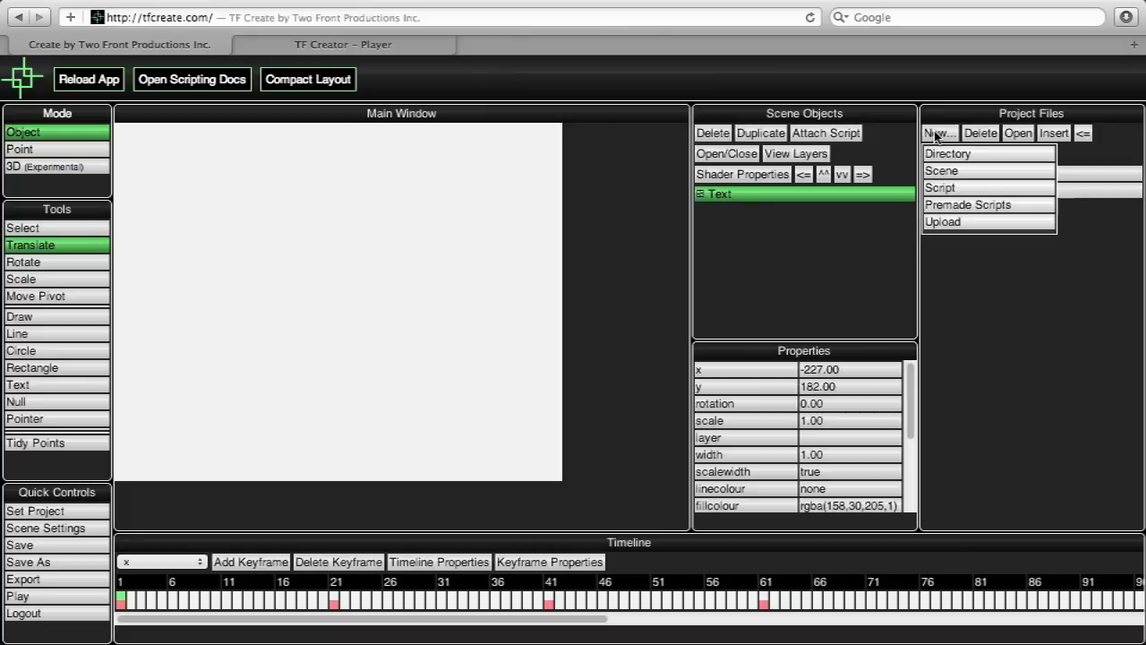
pyautogui.click(1128, 289)
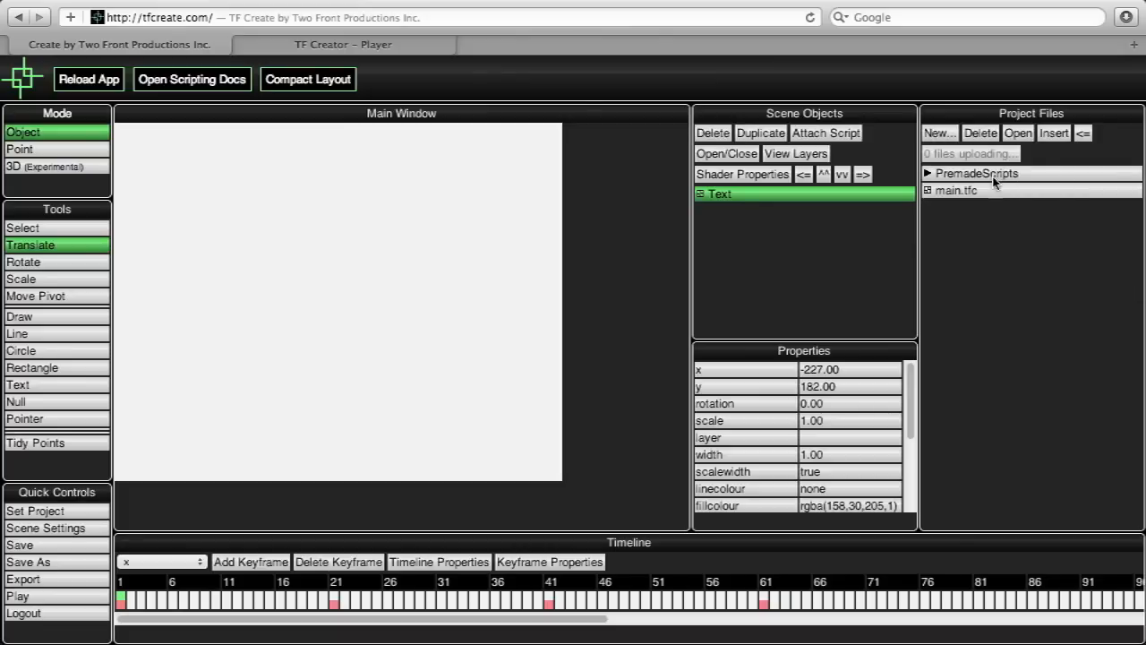
# - Expand the PremadeScripts folder and its Animation subfolder, and select Animation.js
pyautogui.click(994, 178)
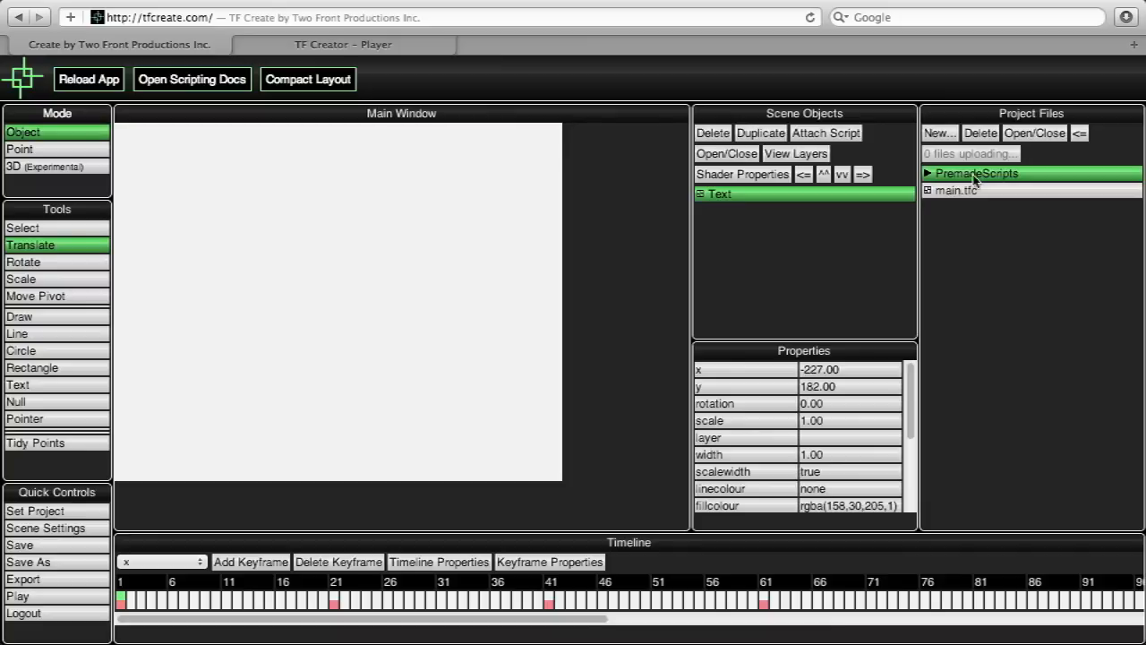
pyautogui.click(1026, 137)
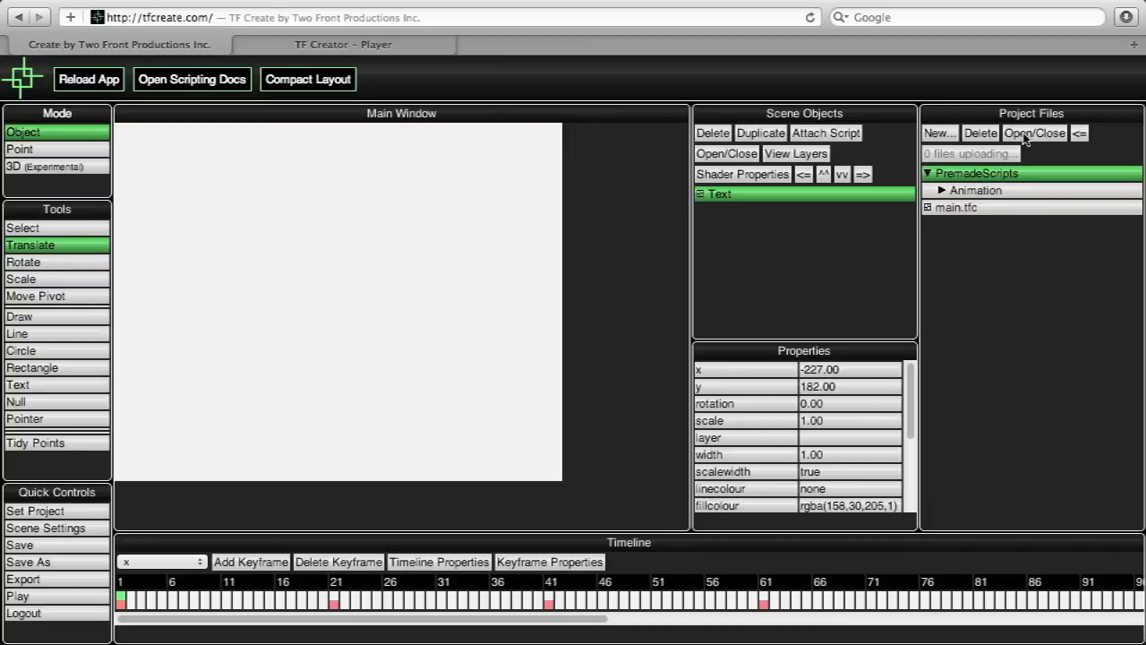
pyautogui.click(984, 198)
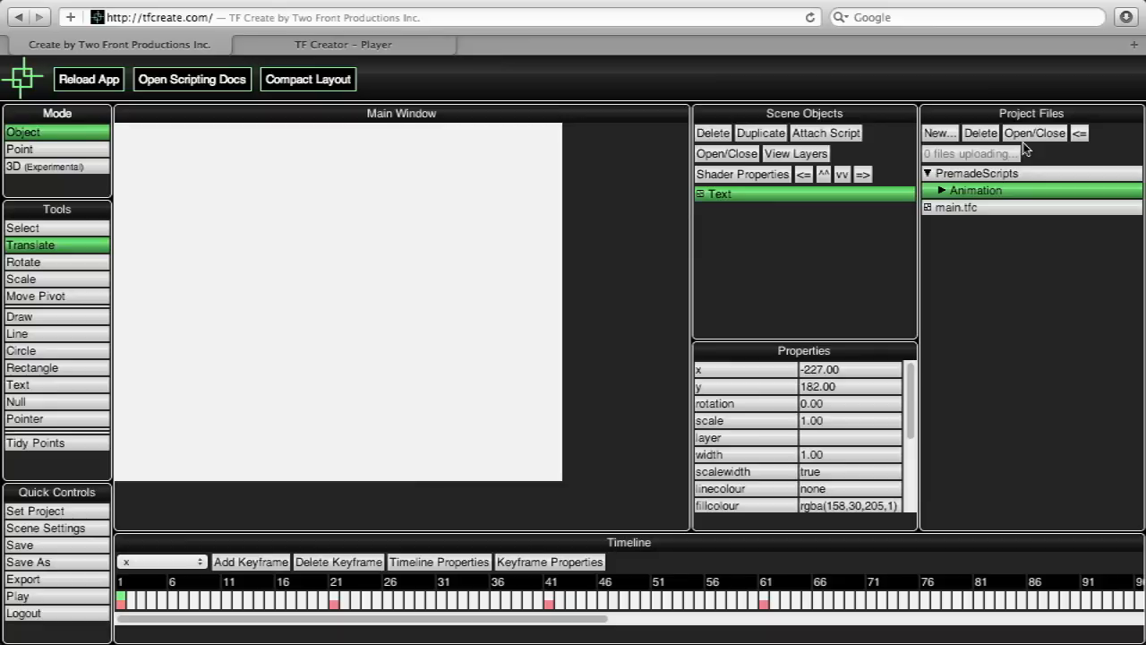
pyautogui.click(1028, 136)
pyautogui.click(987, 209)
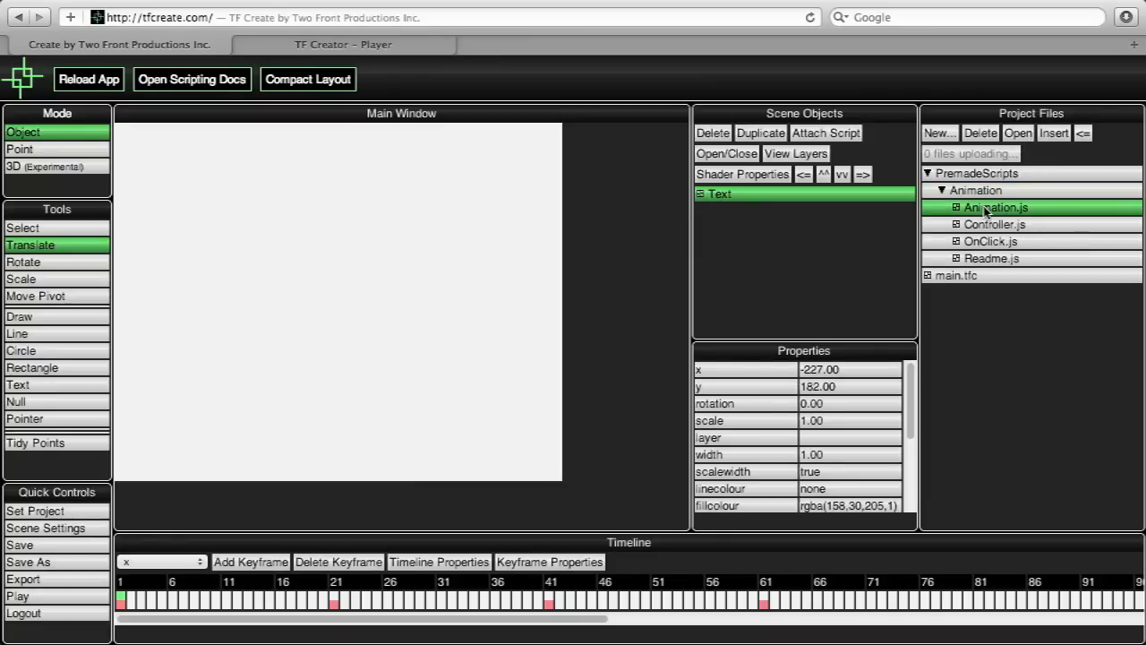
# - Place a Null object at about x 231, y 168 and attach the Controller.js script to it
pyautogui.click(36, 401)
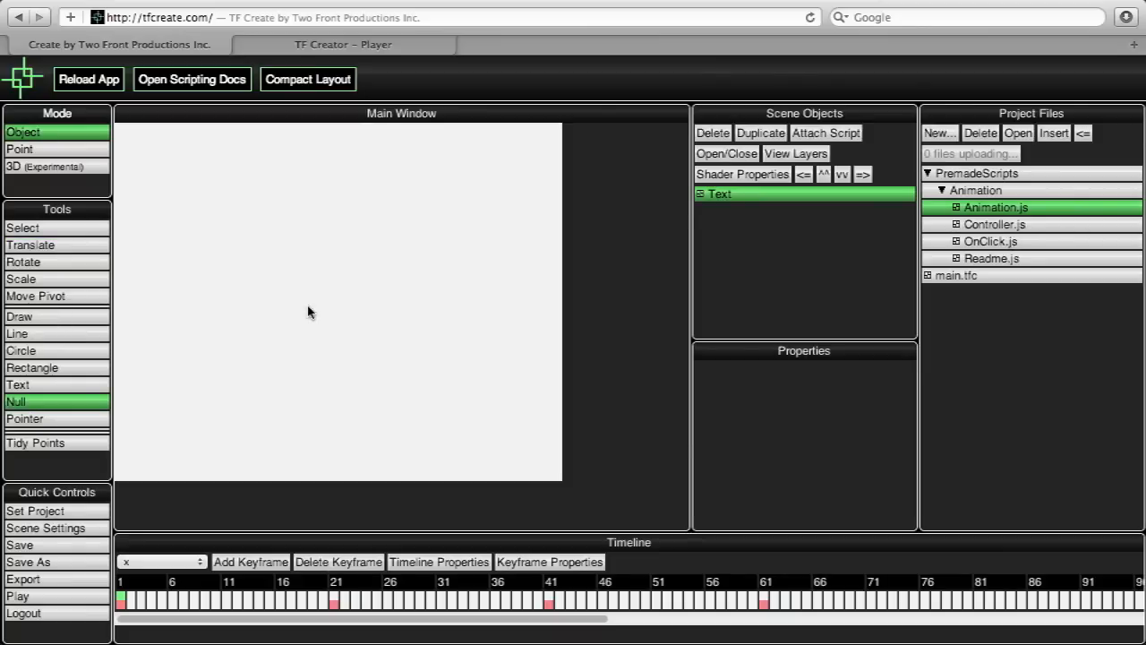
pyautogui.click(321, 273)
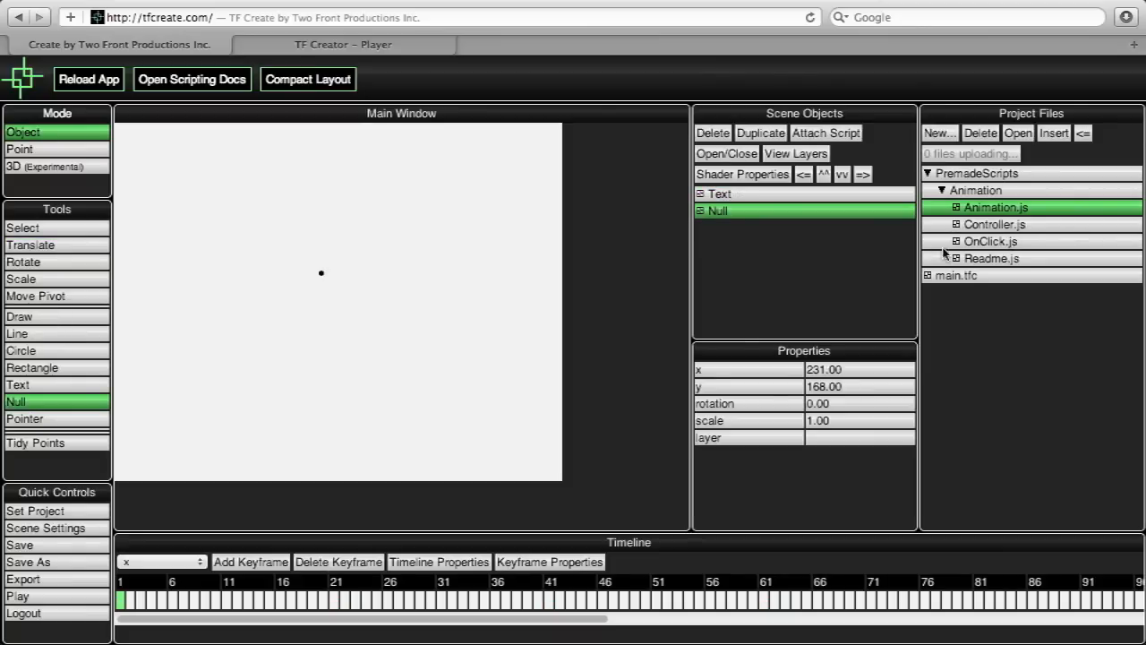
pyautogui.click(996, 228)
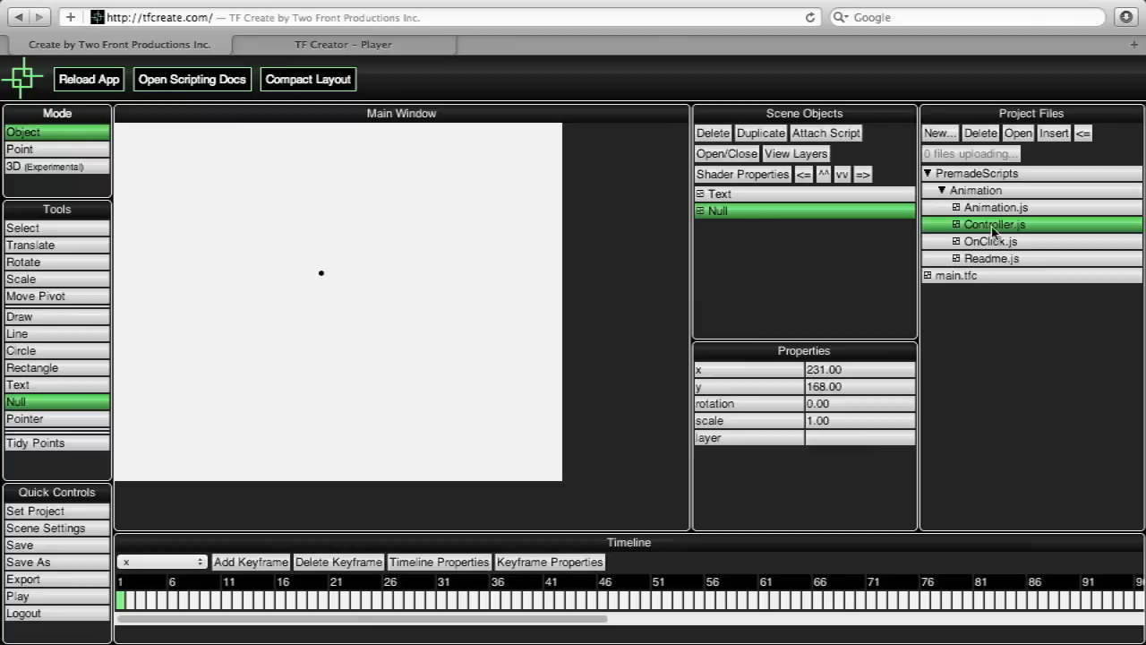
pyautogui.click(822, 134)
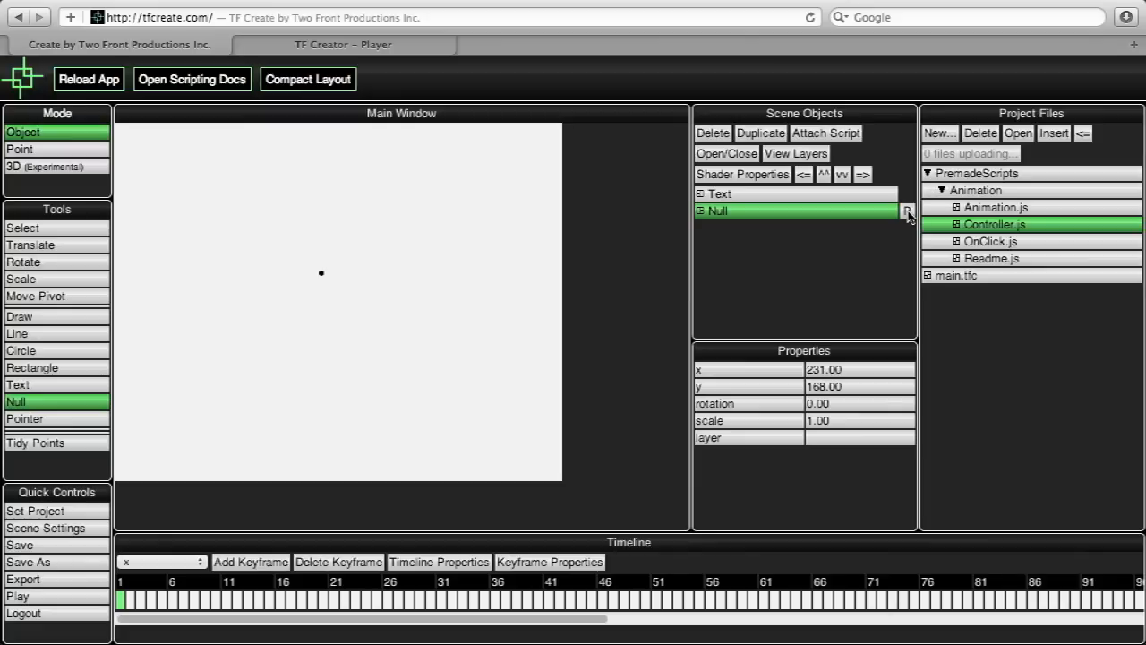
pyautogui.click(907, 213)
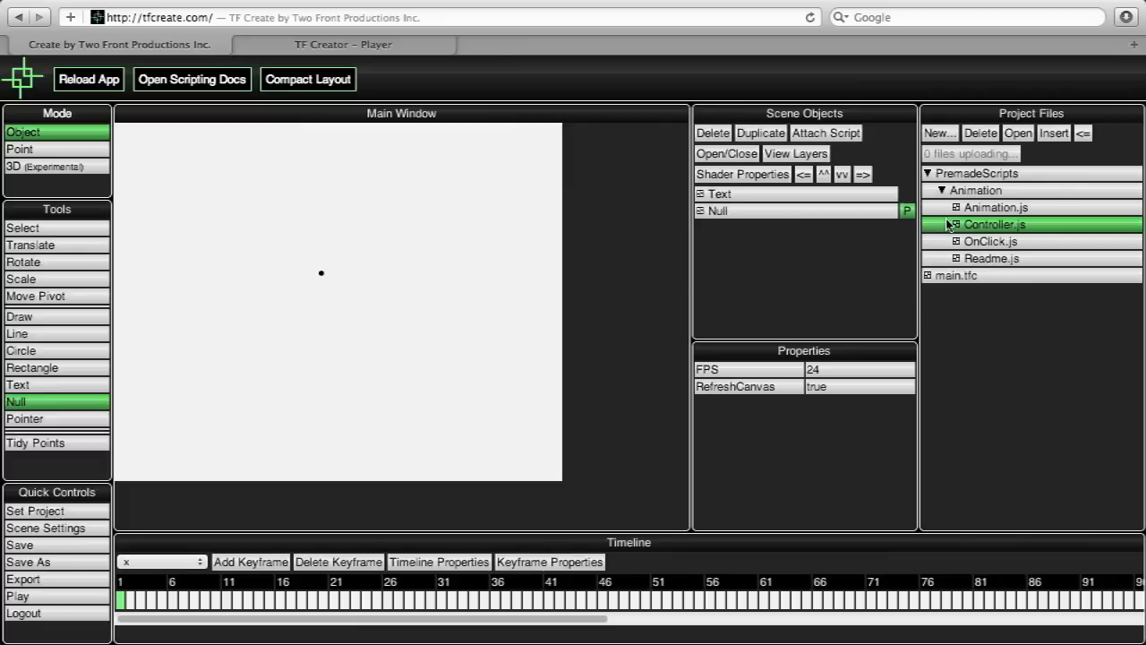
# - Attach the Animation.js script to the Text object
pyautogui.click(859, 191)
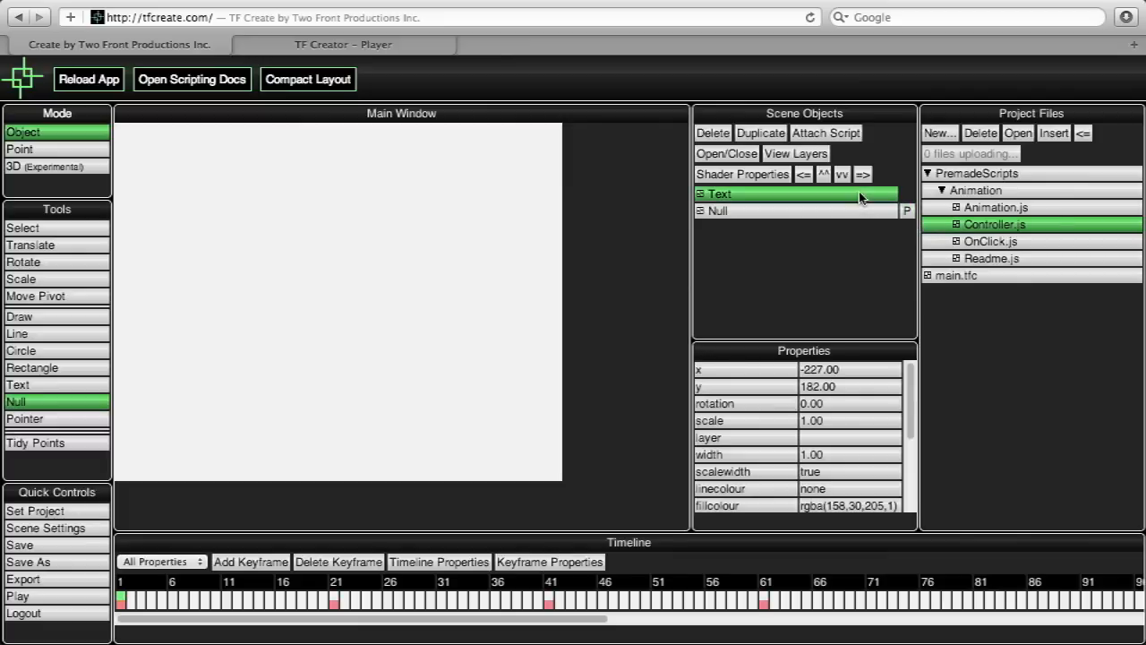
pyautogui.click(987, 211)
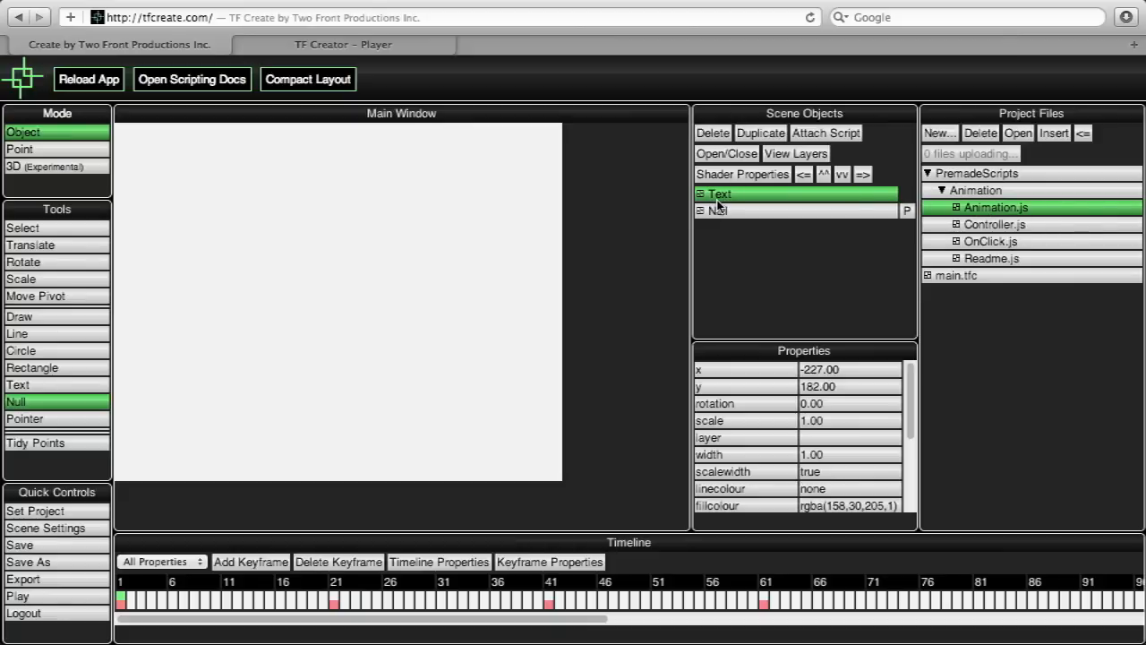
pyautogui.click(825, 134)
# - In the Text object's animation script properties, set EndFrame to 61 and Loop to true
pyautogui.click(906, 196)
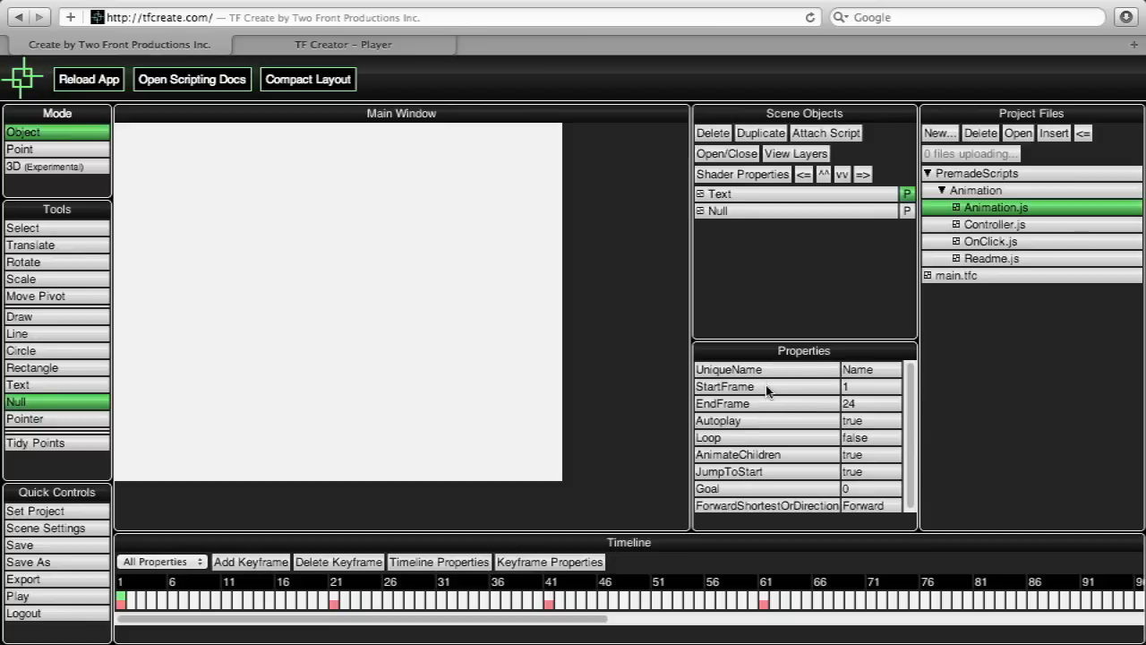
pyautogui.click(855, 405)
pyautogui.write('61')
pyautogui.press('Return')
pyautogui.click(849, 443)
pyautogui.write('true')
pyautogui.press('Return')
# - Save the scene with its attached scripts and refresh the player to watch the looping animation
pyautogui.click(34, 548)
pyautogui.press('Return')
pyautogui.click(359, 47)
pyautogui.click(80, 82)
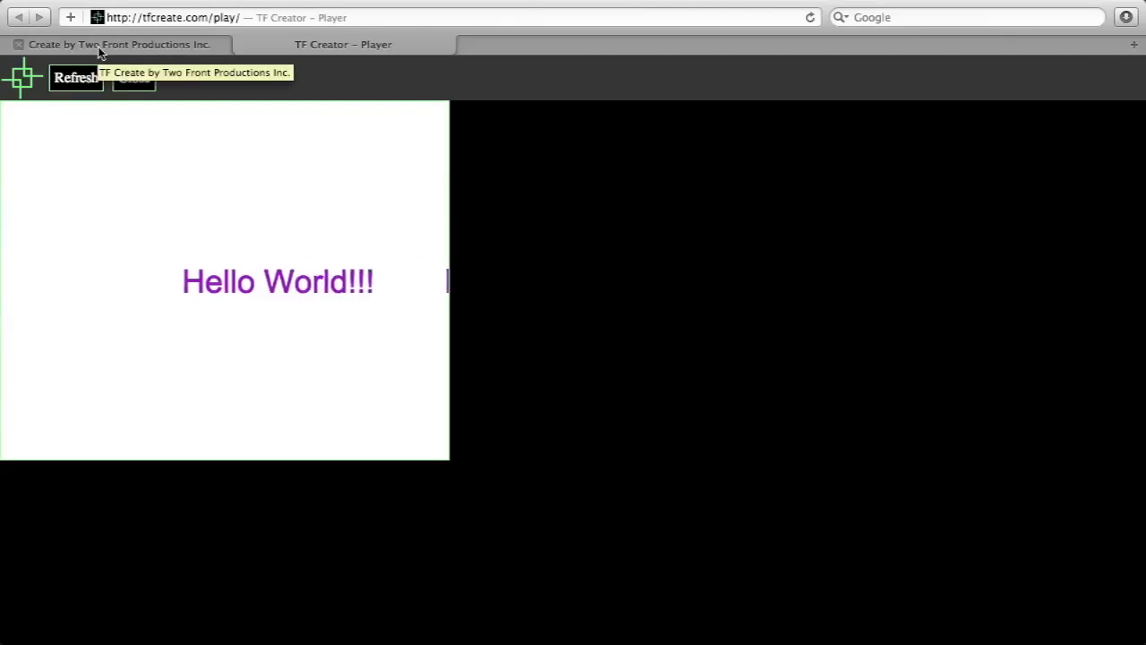
# - Back in the editor, set x-easeIn to true for the text's keyframe at frame 21
pyautogui.click(100, 51)
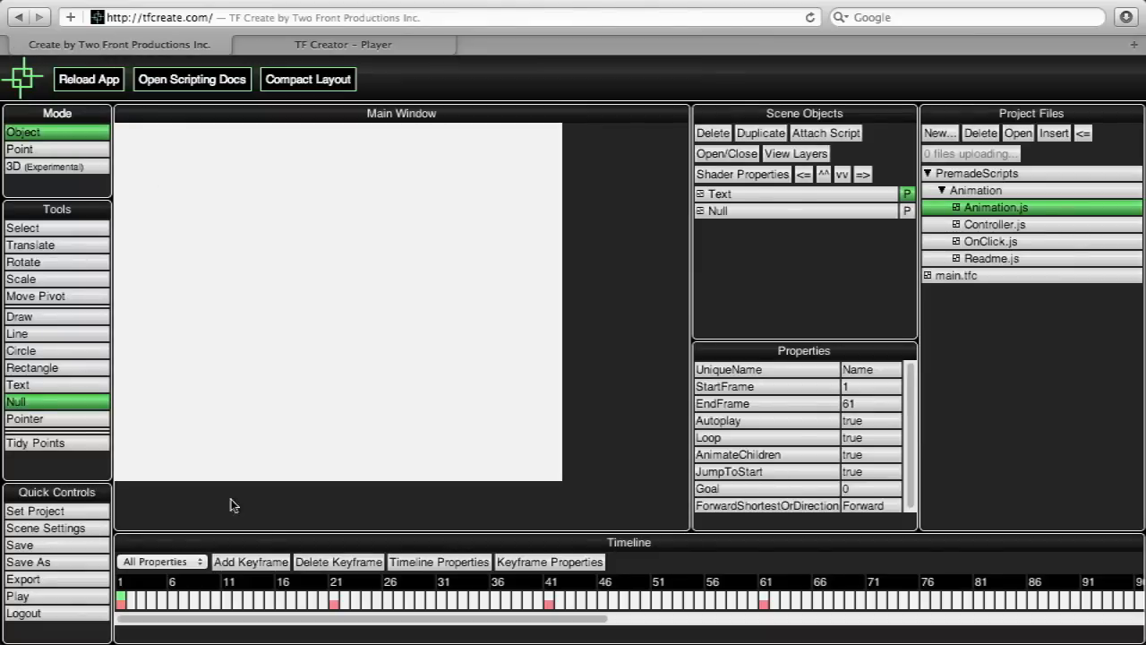
pyautogui.click(333, 602)
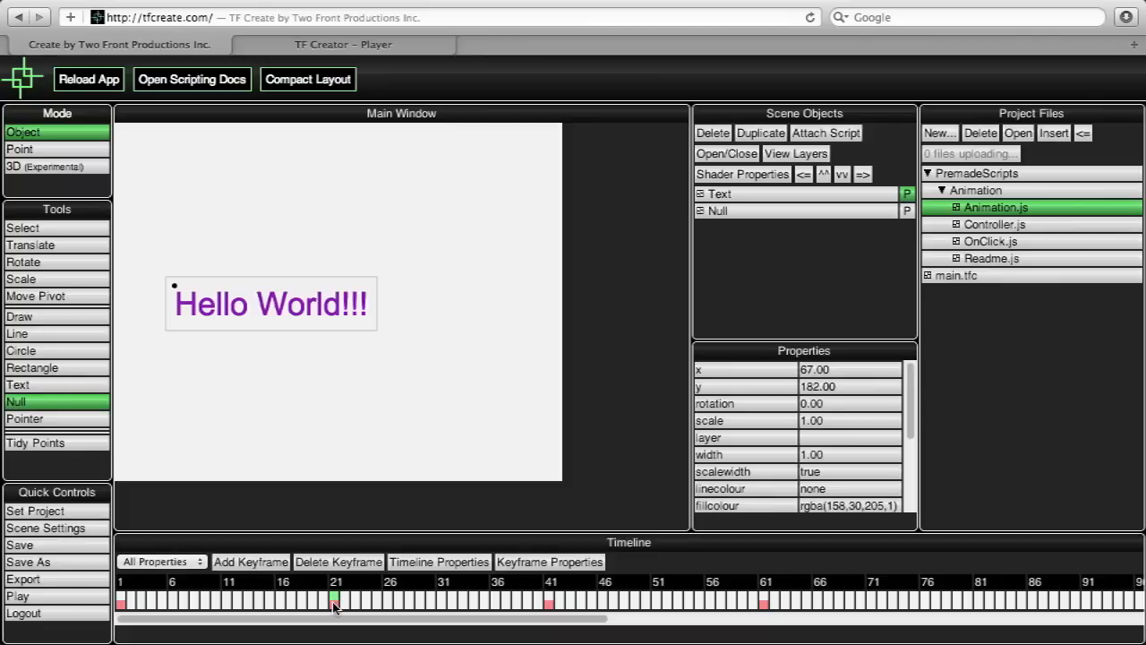
pyautogui.click(542, 564)
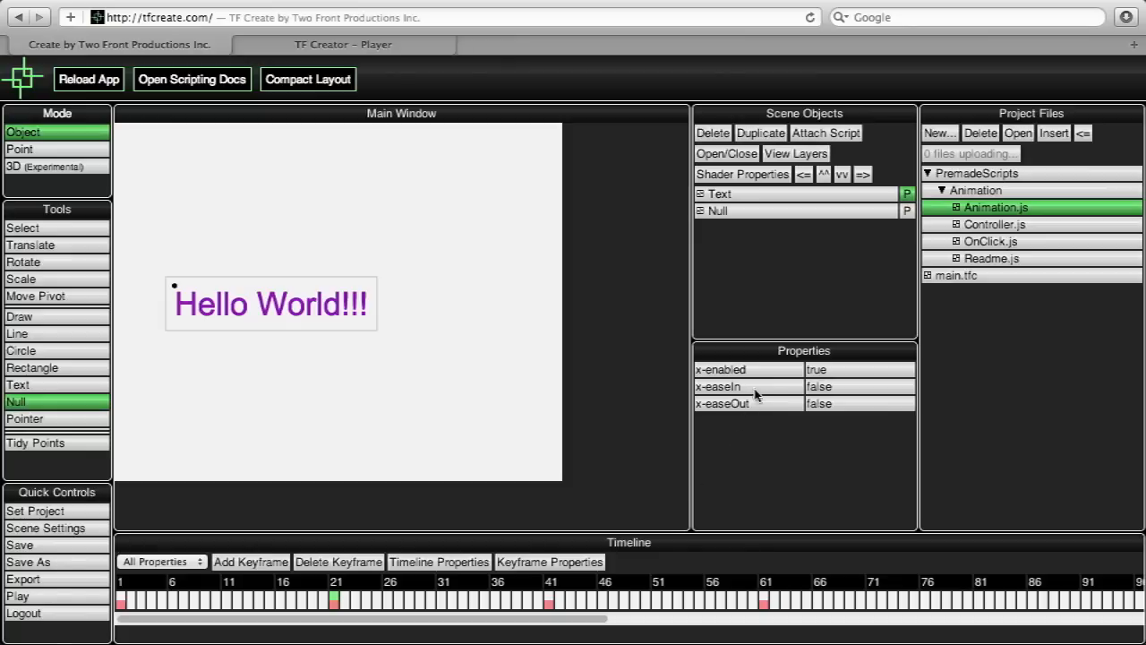
pyautogui.click(825, 390)
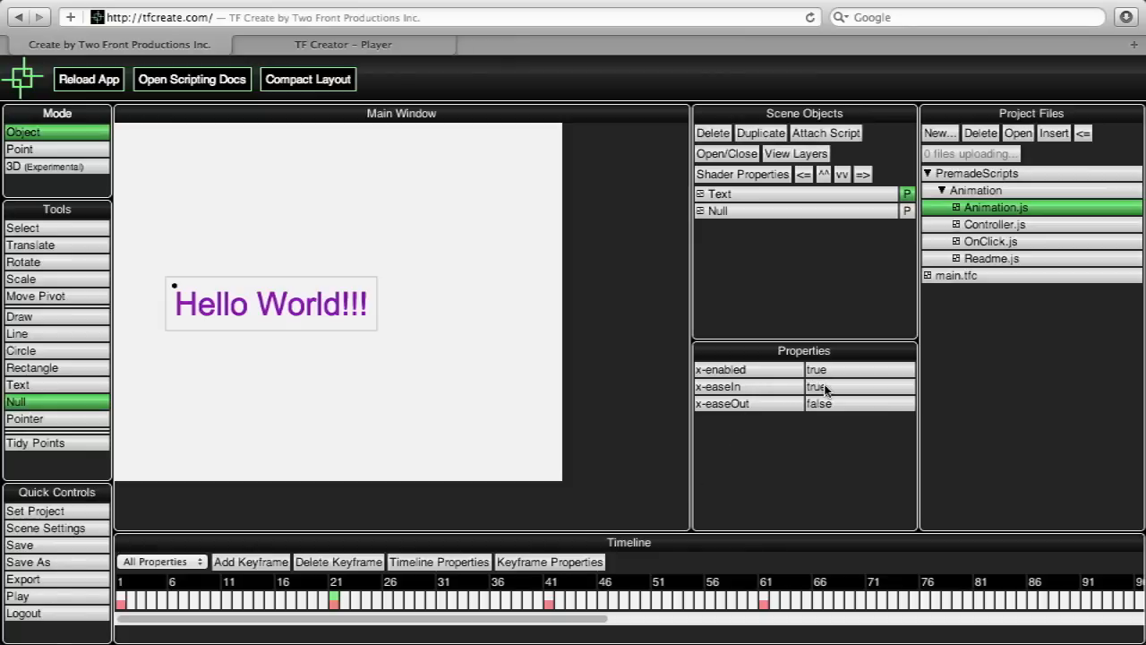
# - Set x-easeOut to true for the text's keyframe at frame 41
pyautogui.click(551, 603)
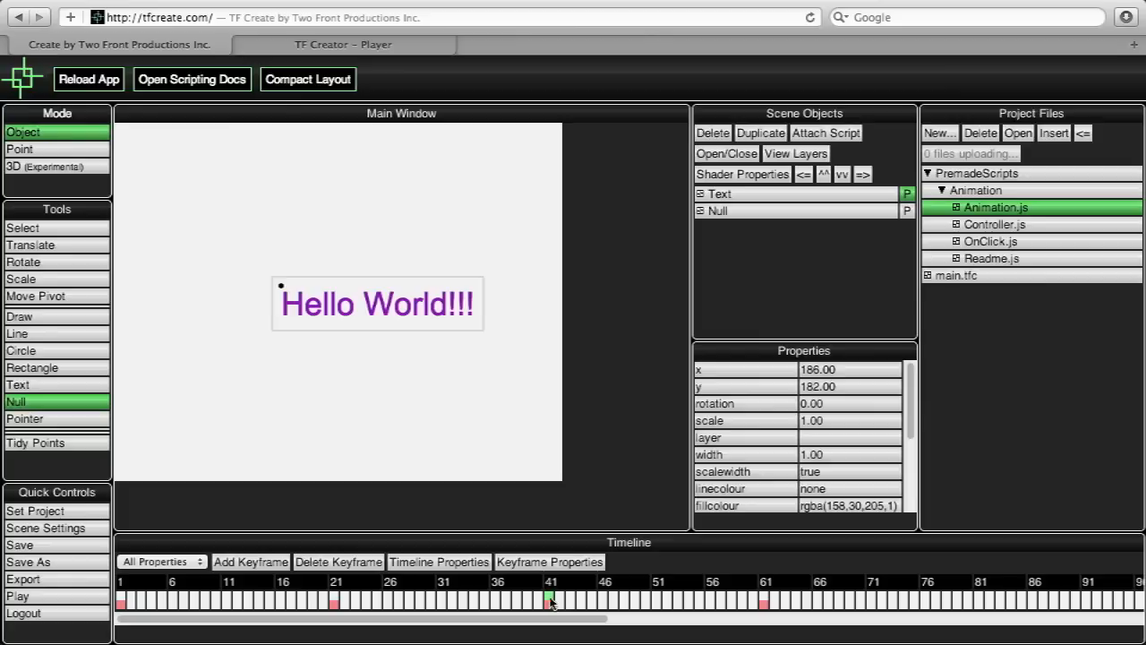
pyautogui.click(555, 562)
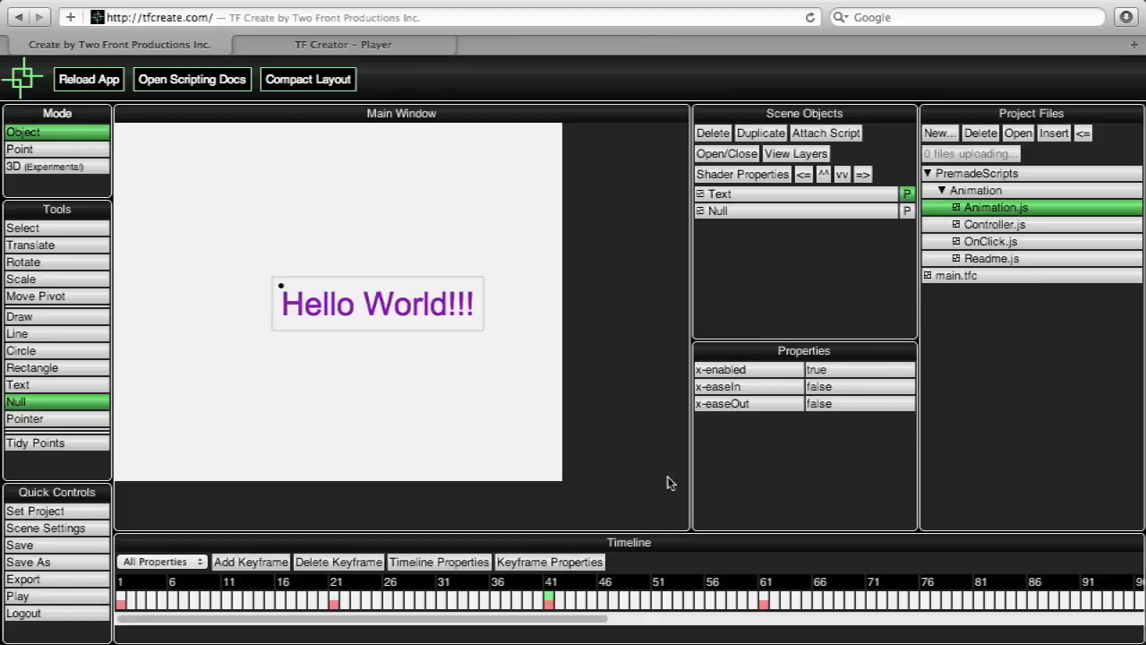
pyautogui.click(816, 405)
# - Save the eased keyframes and refresh the player to play the updated animation
pyautogui.click(64, 546)
pyautogui.click(378, 45)
pyautogui.click(79, 81)
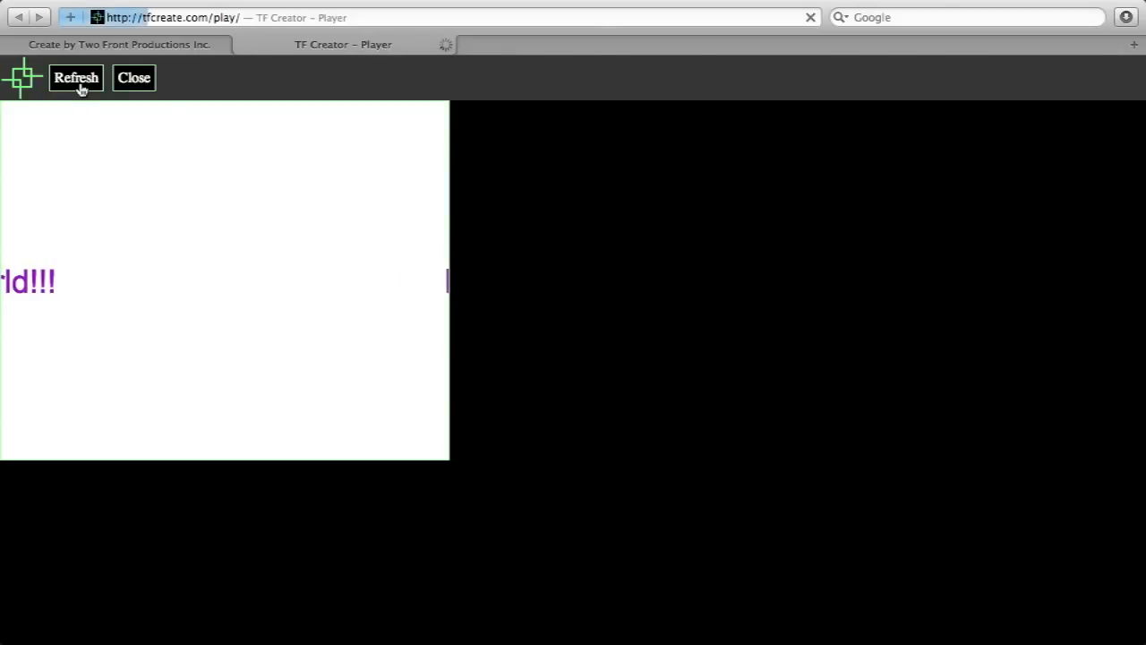